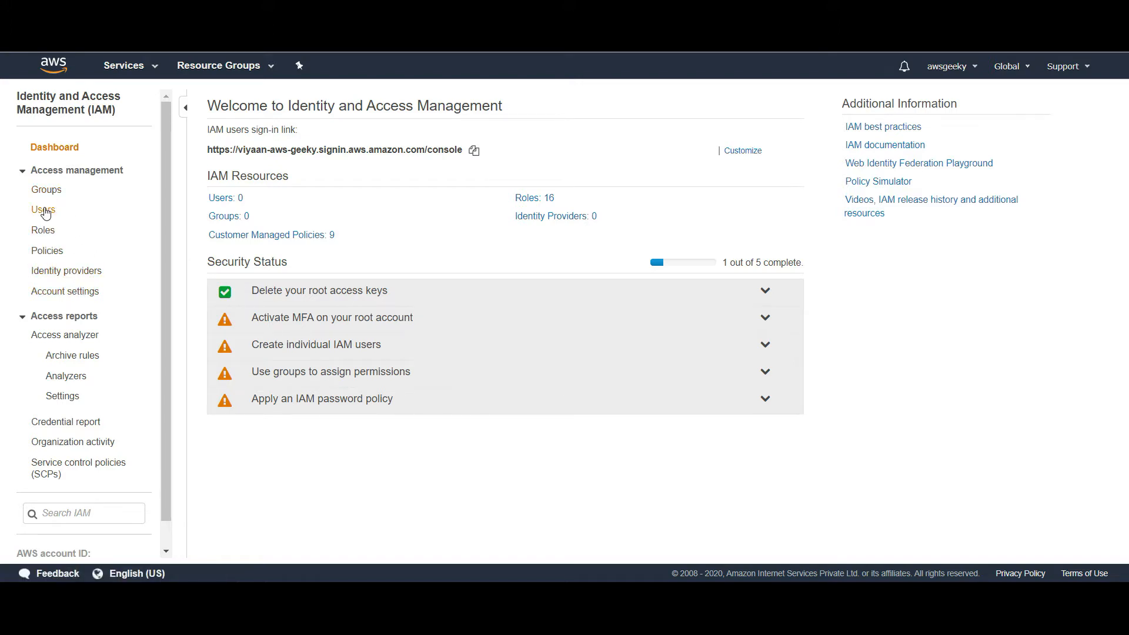
# Start the Add user wizard from Users and enter the two new user names
pyautogui.click(45, 211)
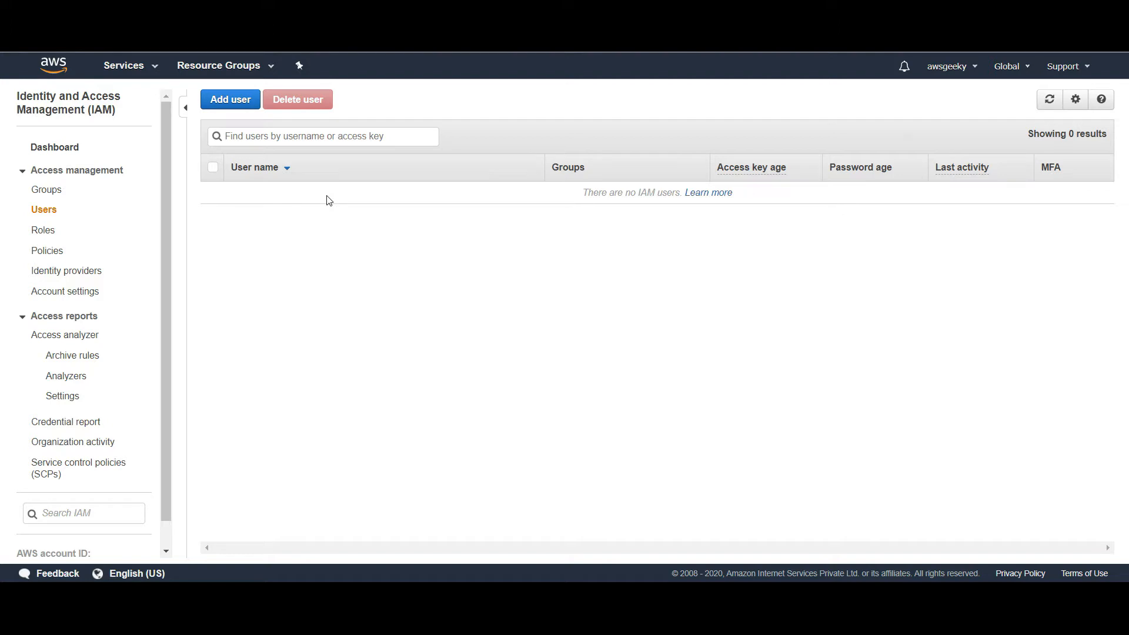
pyautogui.click(236, 110)
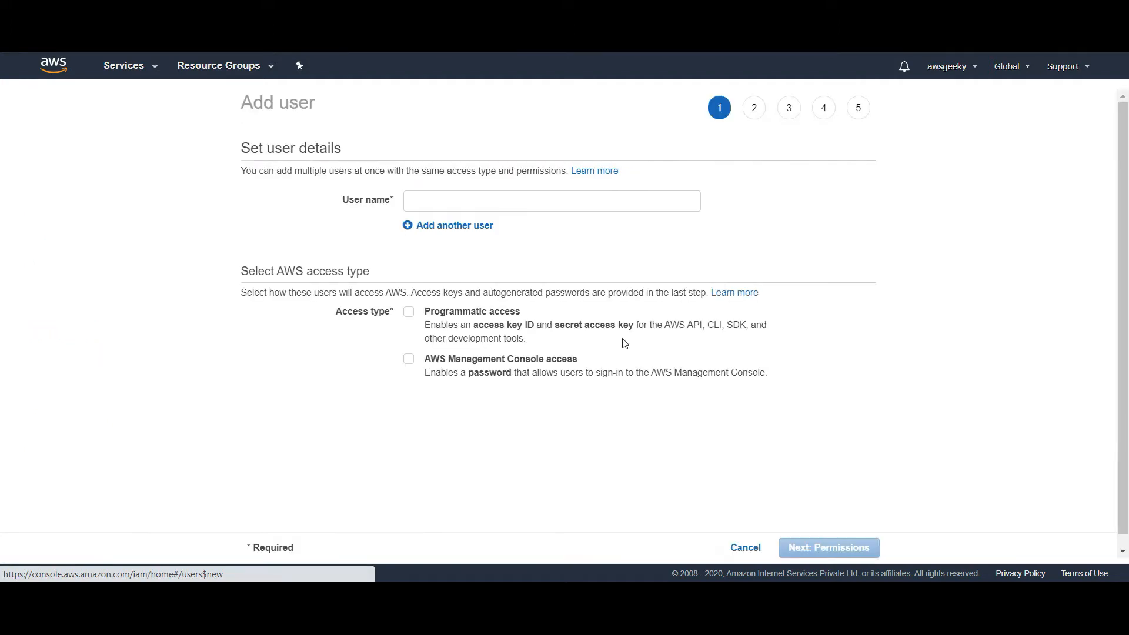
pyautogui.click(453, 204)
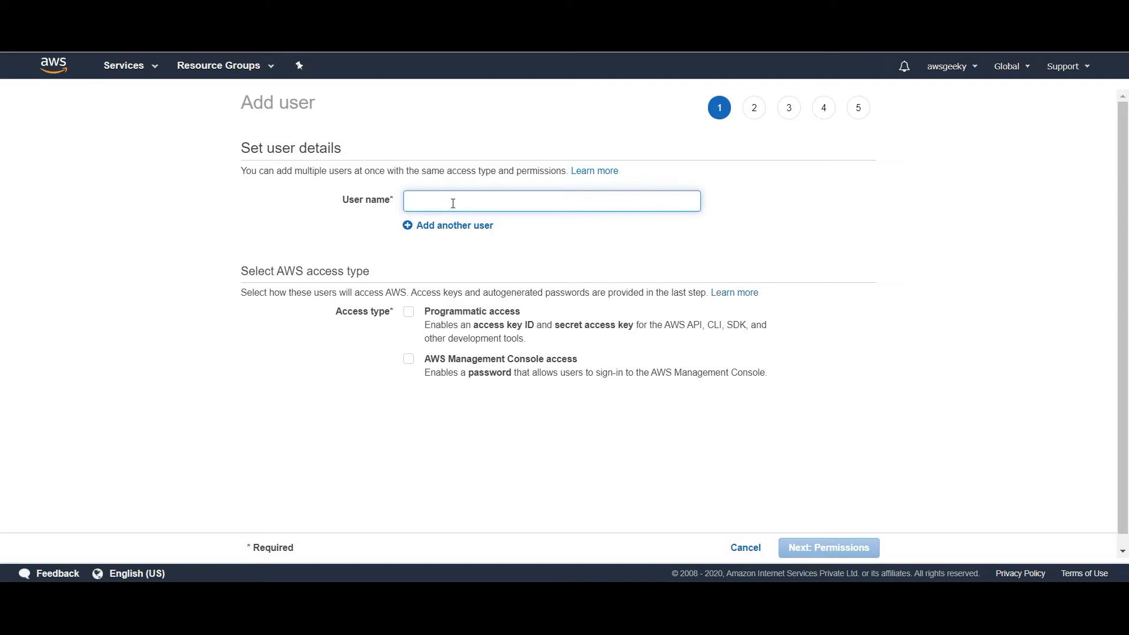
pyautogui.write('viyaan')
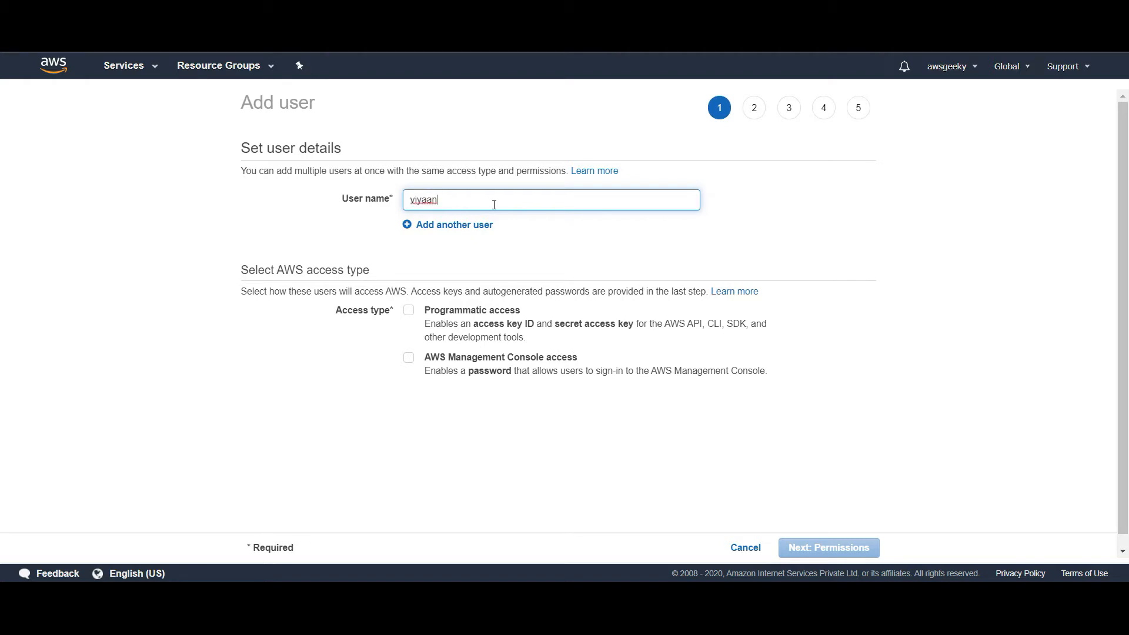
pyautogui.click(449, 225)
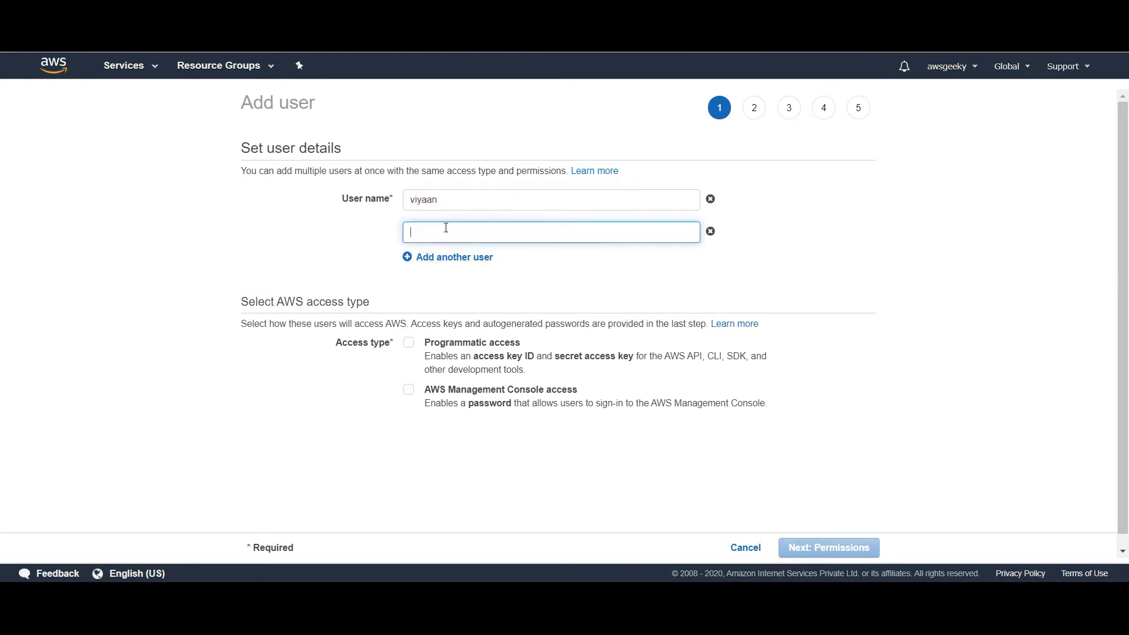
pyautogui.write('roma')
pyautogui.click(809, 253)
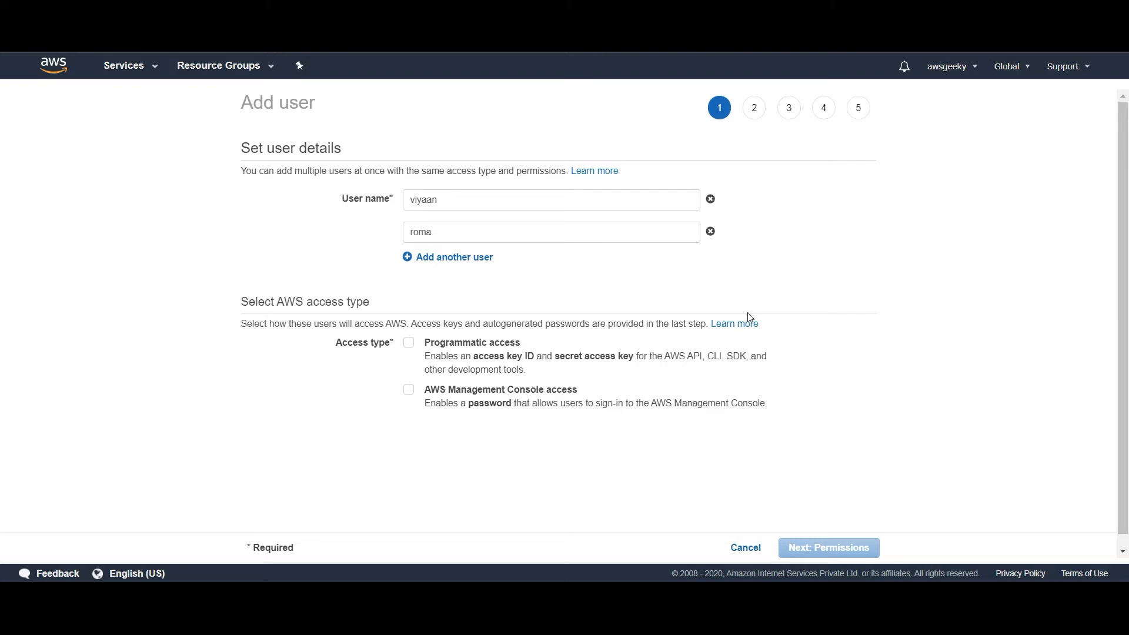
# Give both users console access with an autogenerated password and no required password reset
pyautogui.click(409, 391)
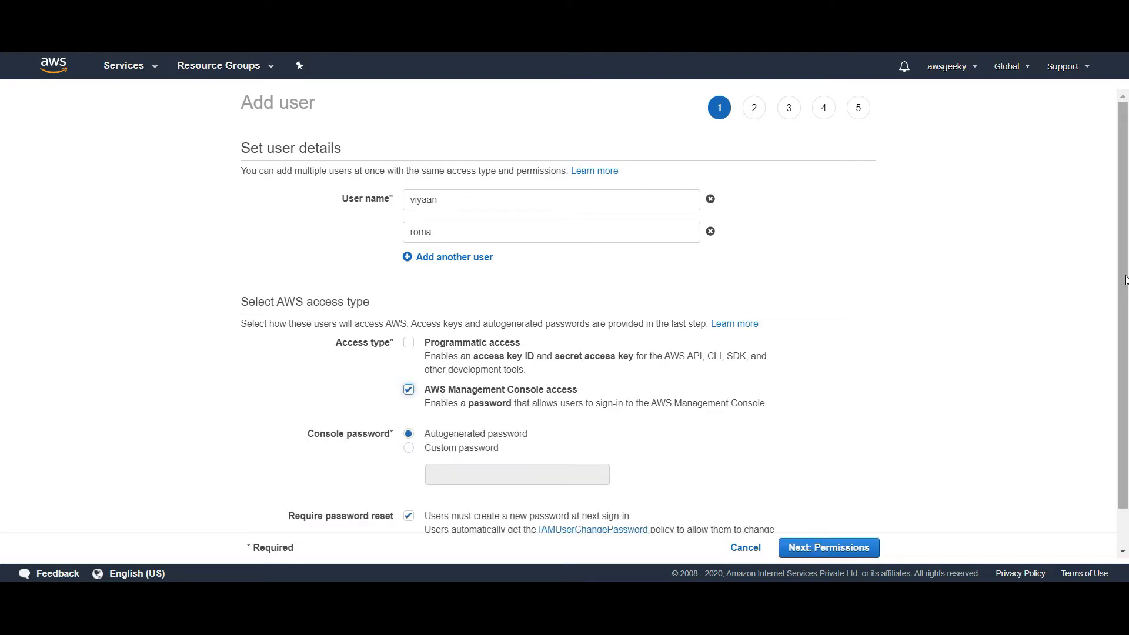
pyautogui.scroll(-1, 1125, 279)
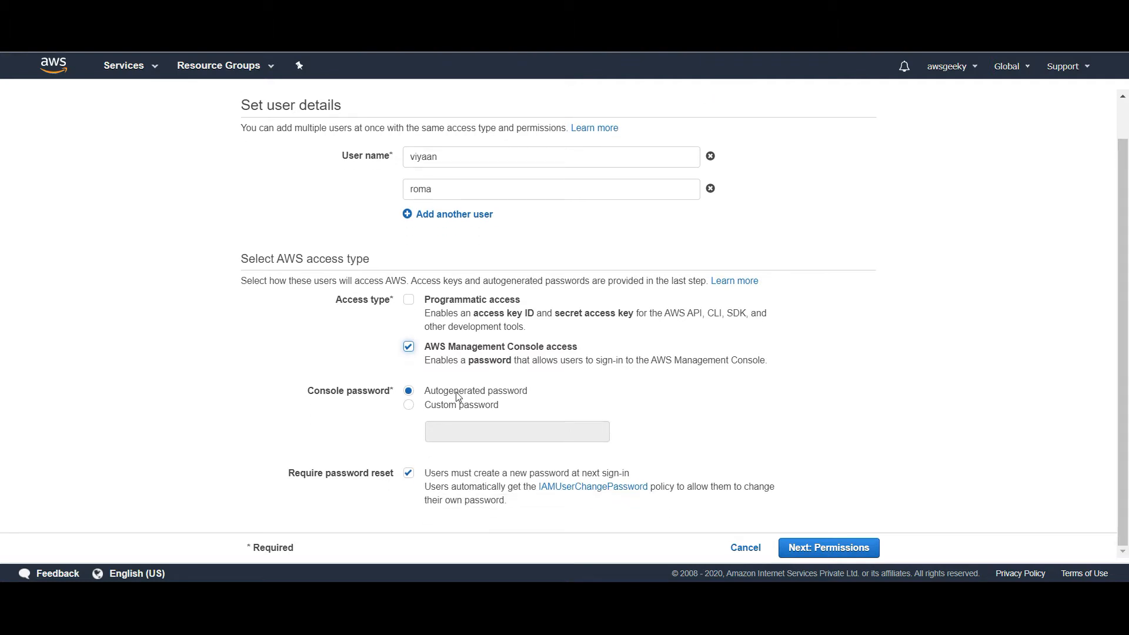
pyautogui.click(455, 411)
pyautogui.click(433, 394)
pyautogui.click(408, 475)
pyautogui.click(831, 549)
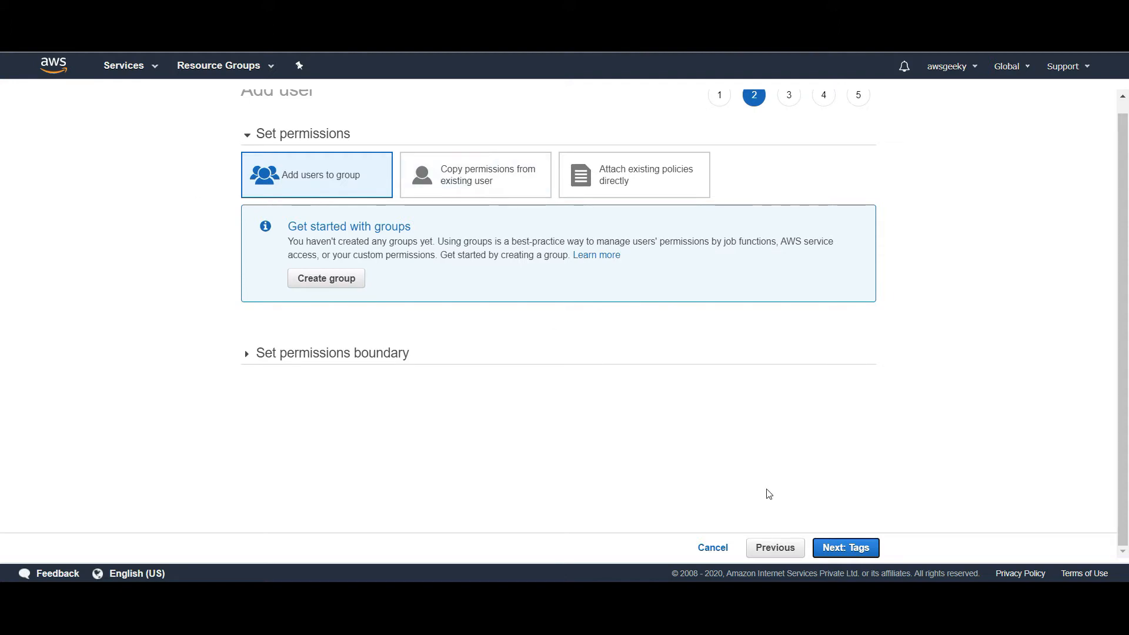
# Review the copy and attach-policy options, keep Add users to group, and skip permissions
pyautogui.click(450, 171)
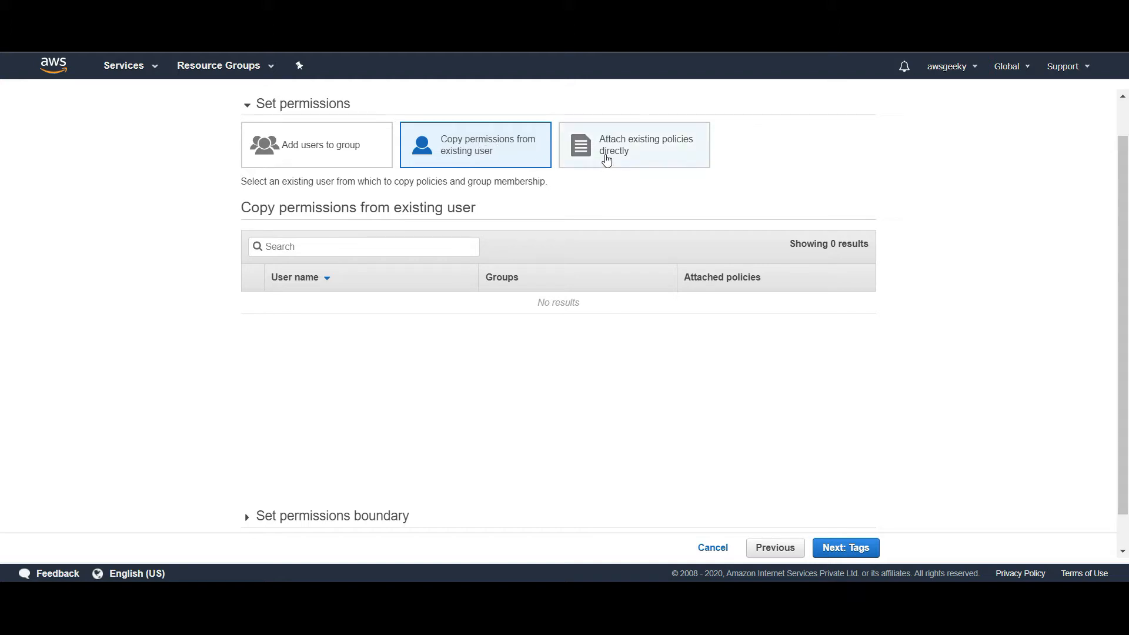
pyautogui.click(606, 159)
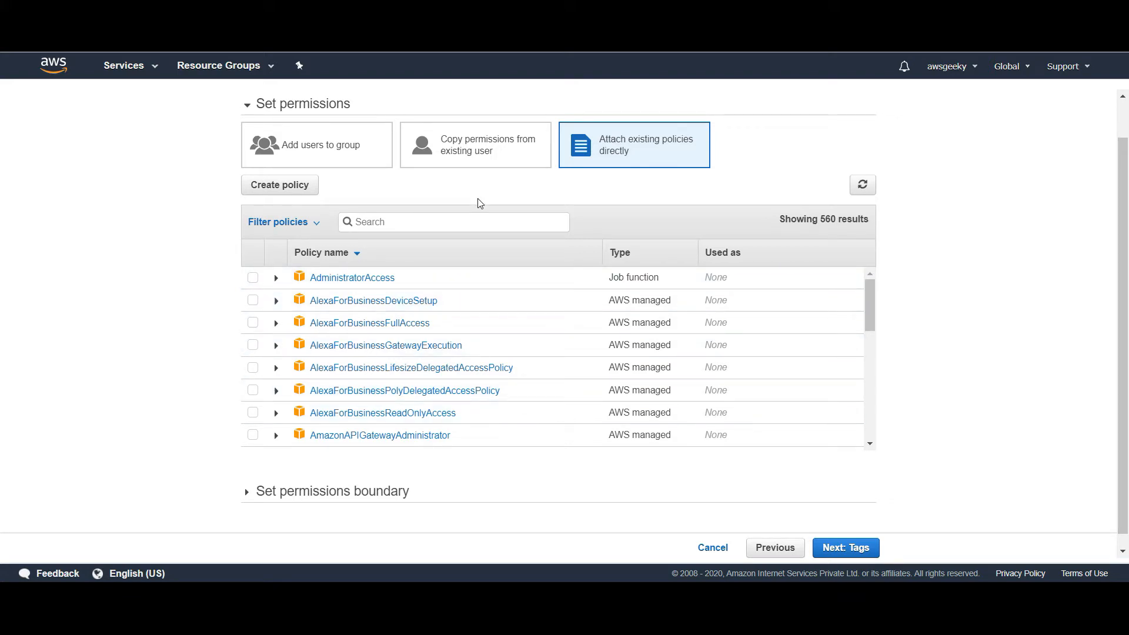
pyautogui.click(324, 146)
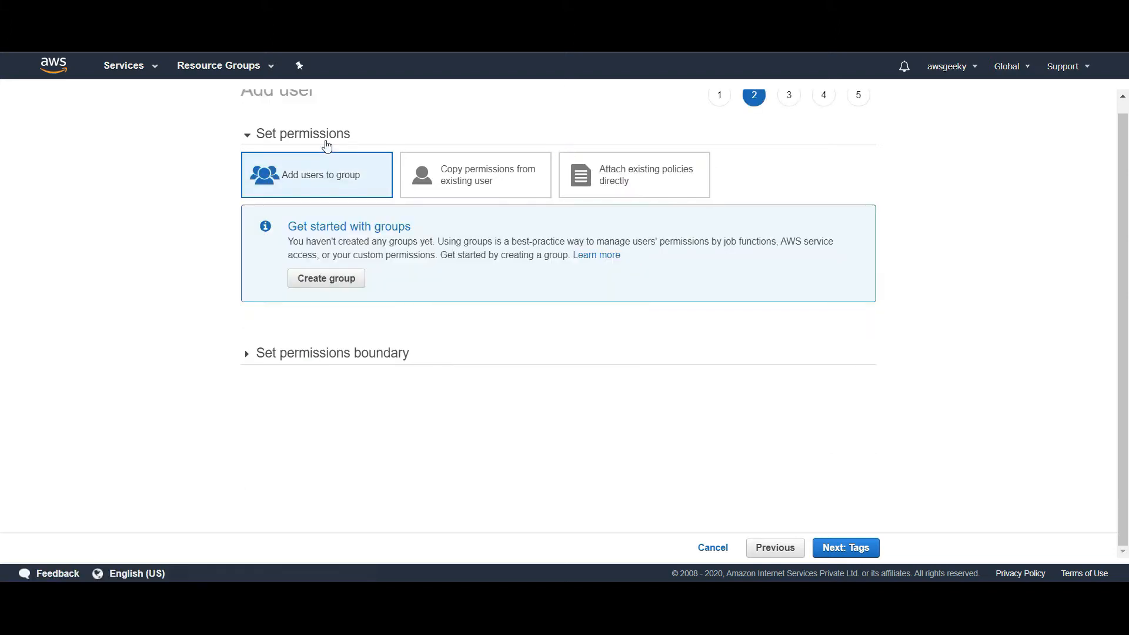
pyautogui.click(851, 547)
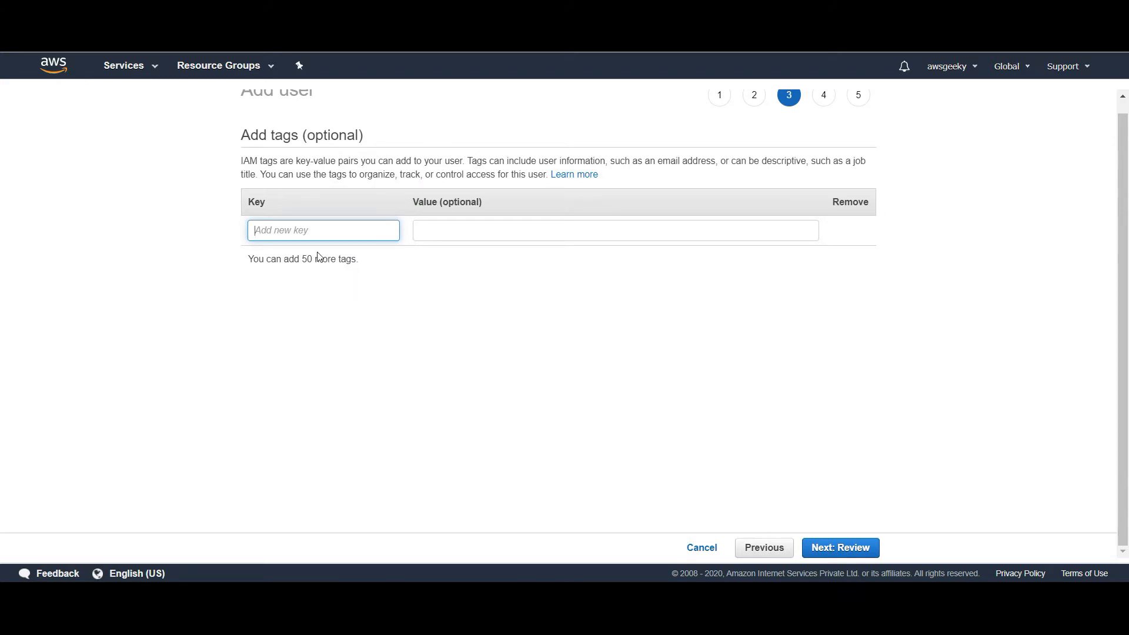
# Tag the users with Role = Developers, review, and create both users
pyautogui.write('Role')
pyautogui.press('Tab')
pyautogui.write('Developers')
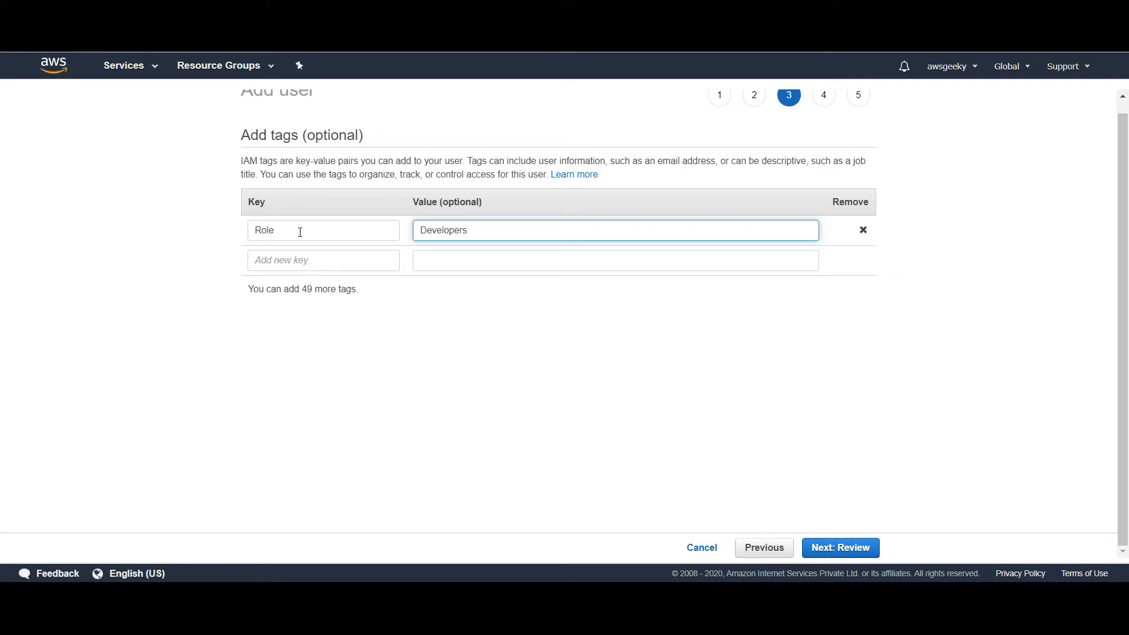
pyautogui.click(359, 343)
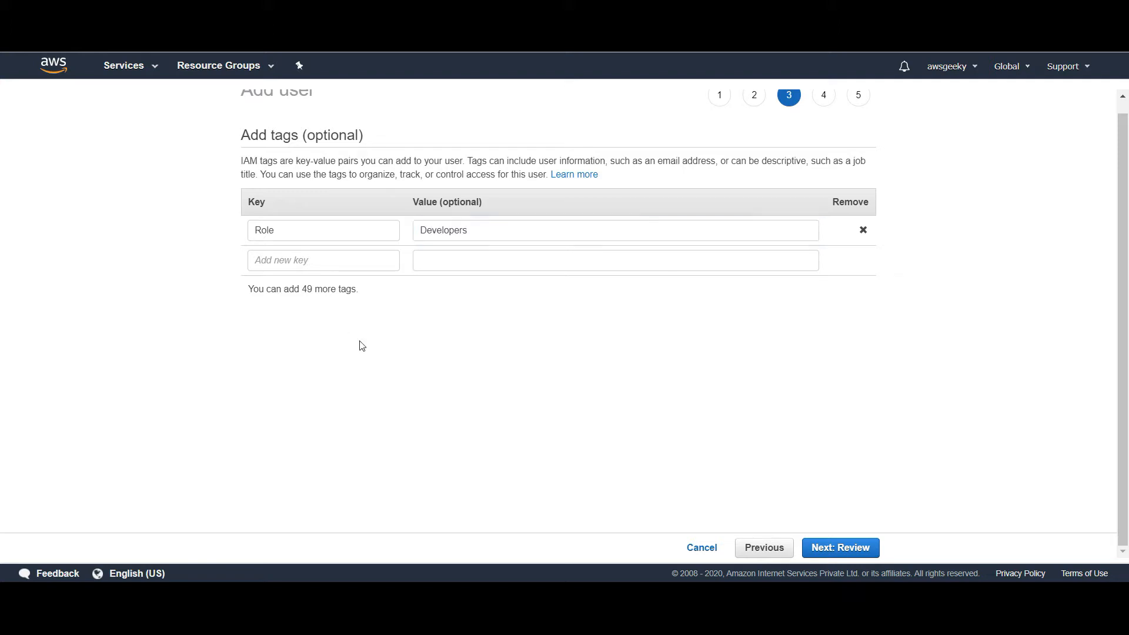
pyautogui.click(848, 555)
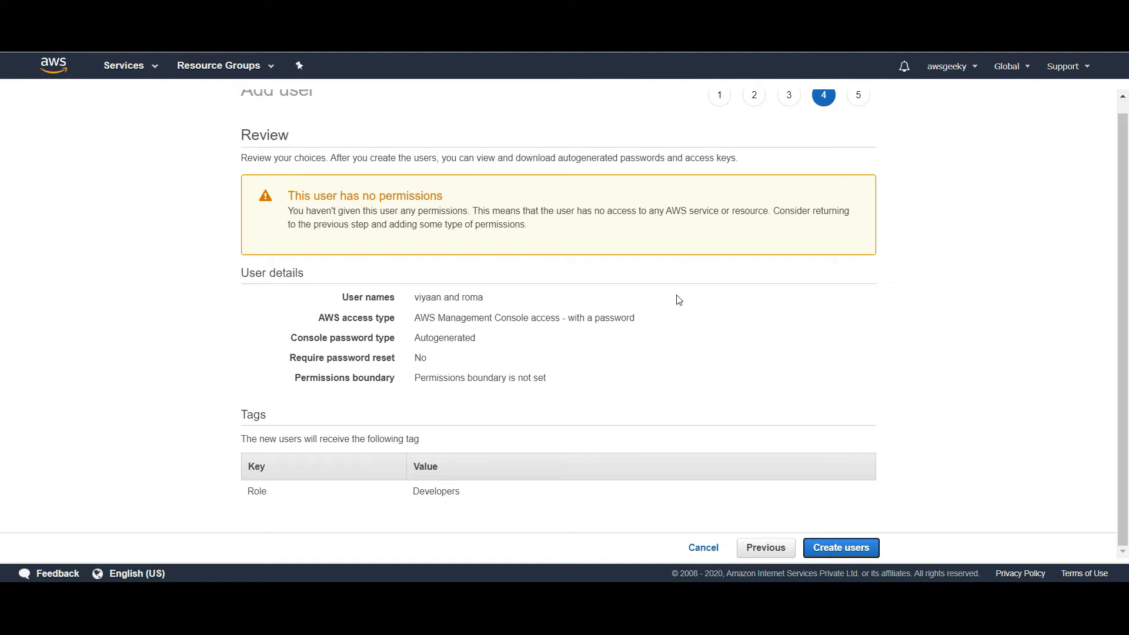
pyautogui.click(835, 551)
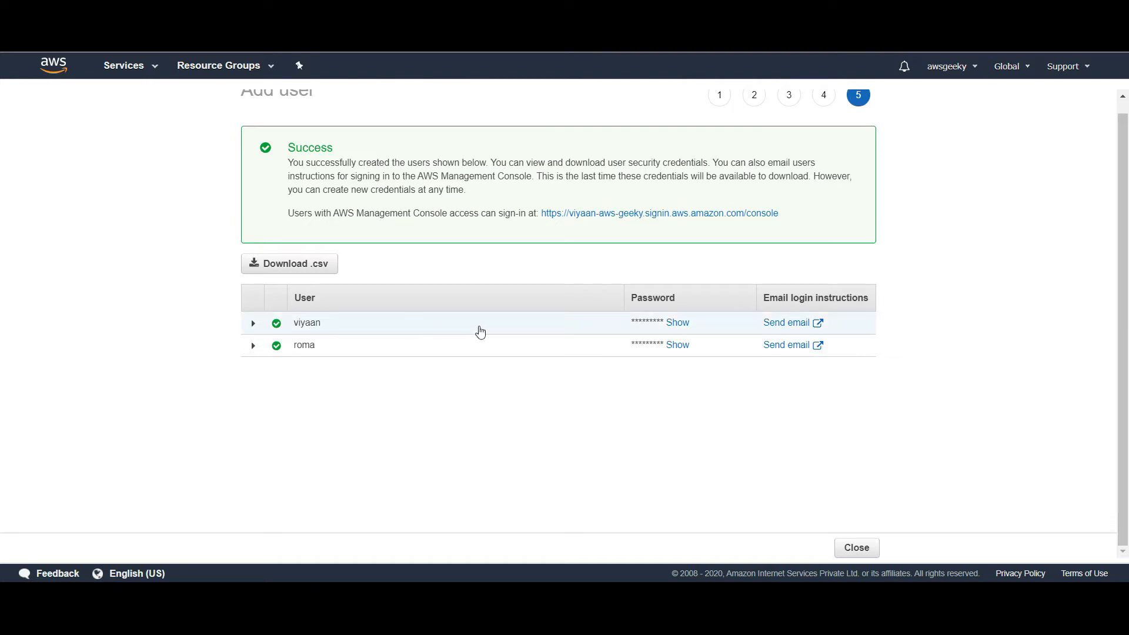
# Copy the first user's generated password and paste it into a new Notepad window
pyautogui.doubleClick(682, 322)
pyautogui.press('super+r')
pyautogui.write('notepad')
pyautogui.press('Return')
pyautogui.hotkey('ctrl', 'v')
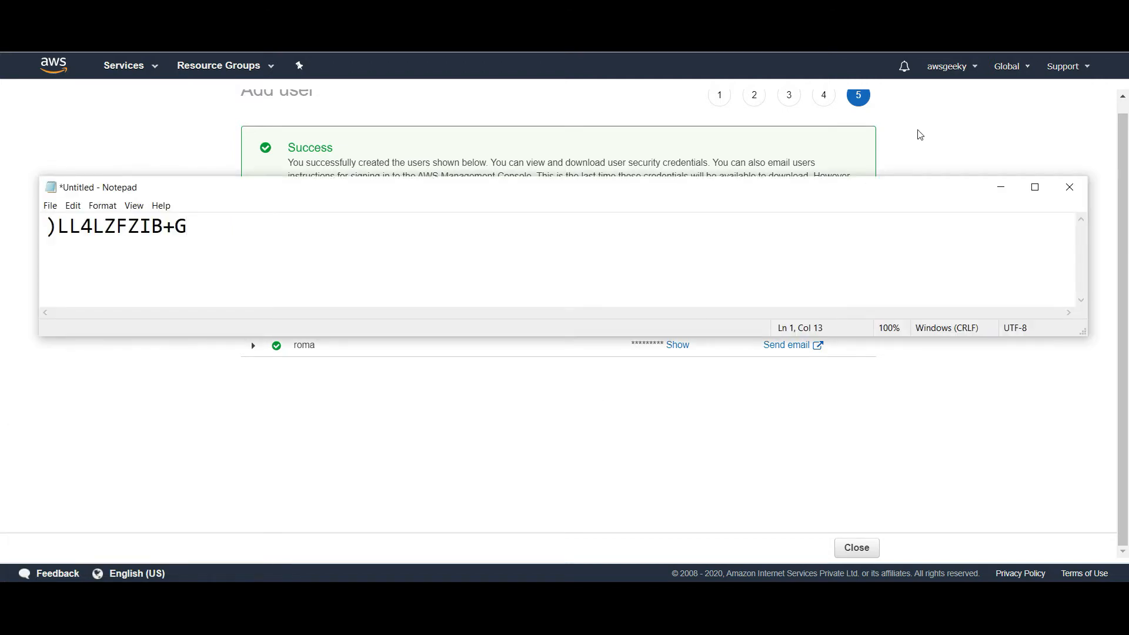
# Copy the console sign-in link and open a new incognito window
pyautogui.click(475, 390)
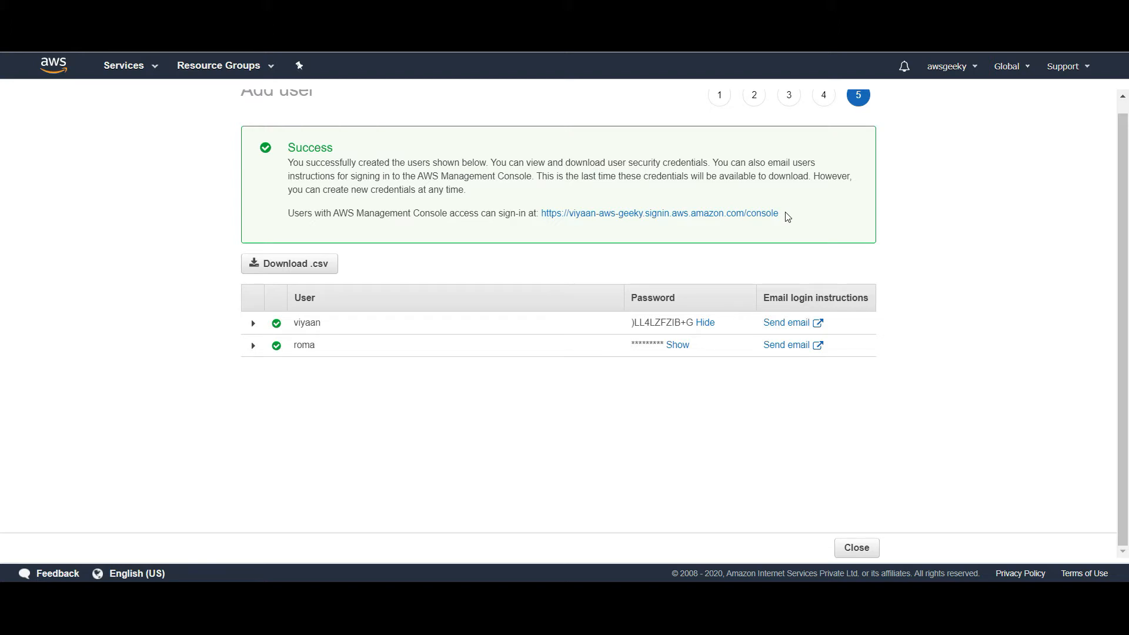
pyautogui.moveTo(786, 216); pyautogui.dragTo(541, 215)
pyautogui.hotkey('ctrl', 'c')
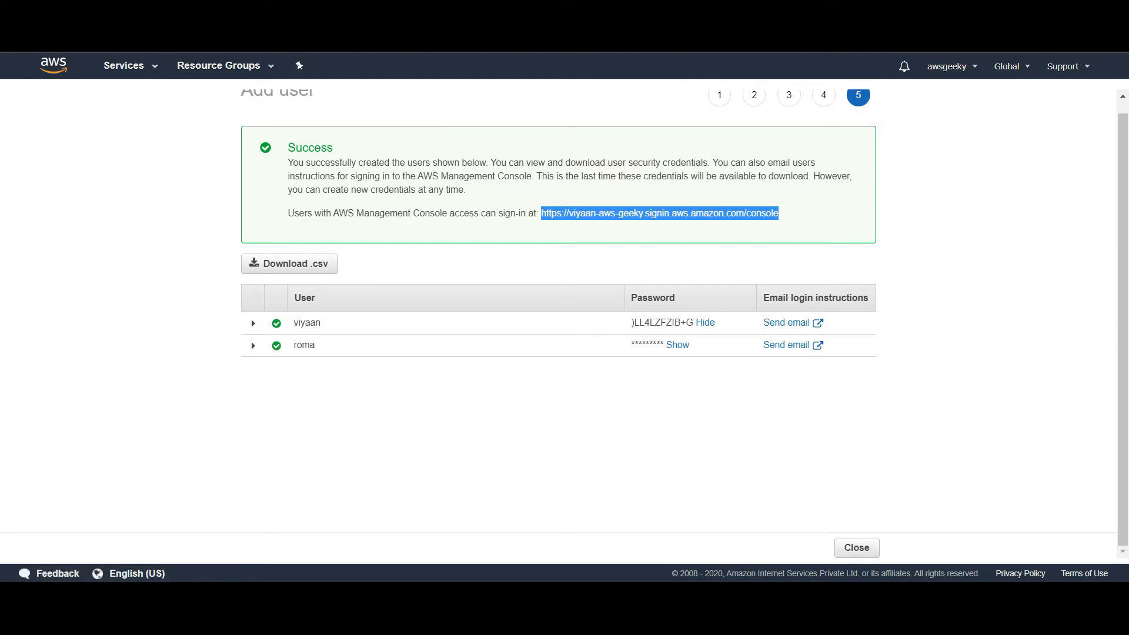
pyautogui.hotkey('alt', 'f')
pyautogui.click(1024, 75)
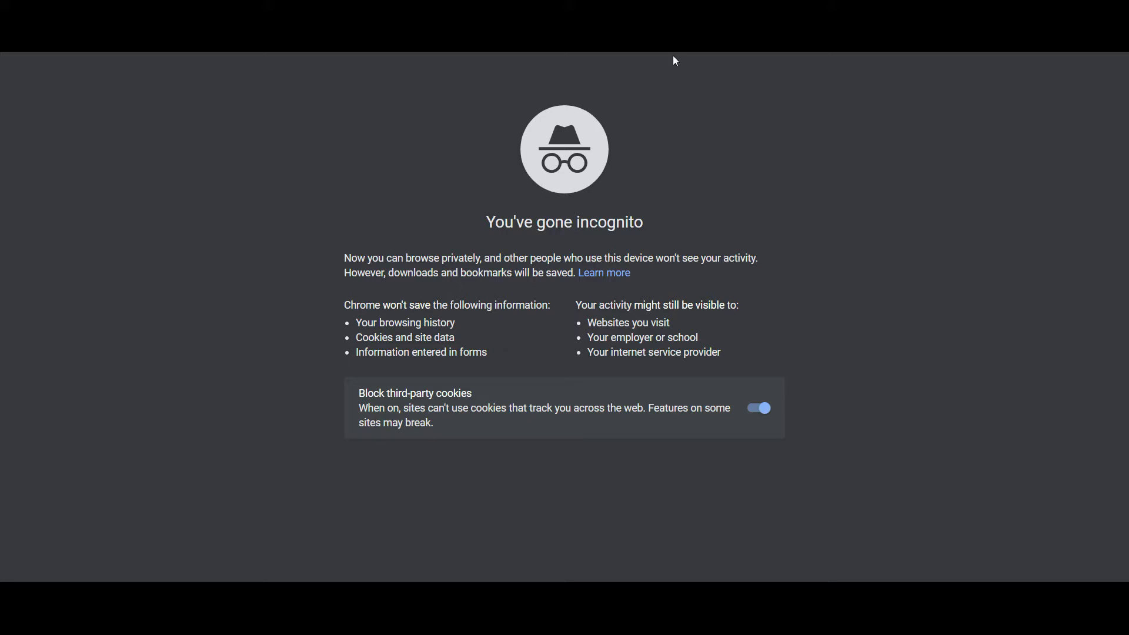
# Paste the copied sign-in link into the incognito address bar and load it
pyautogui.hotkey('ctrl', 'v')
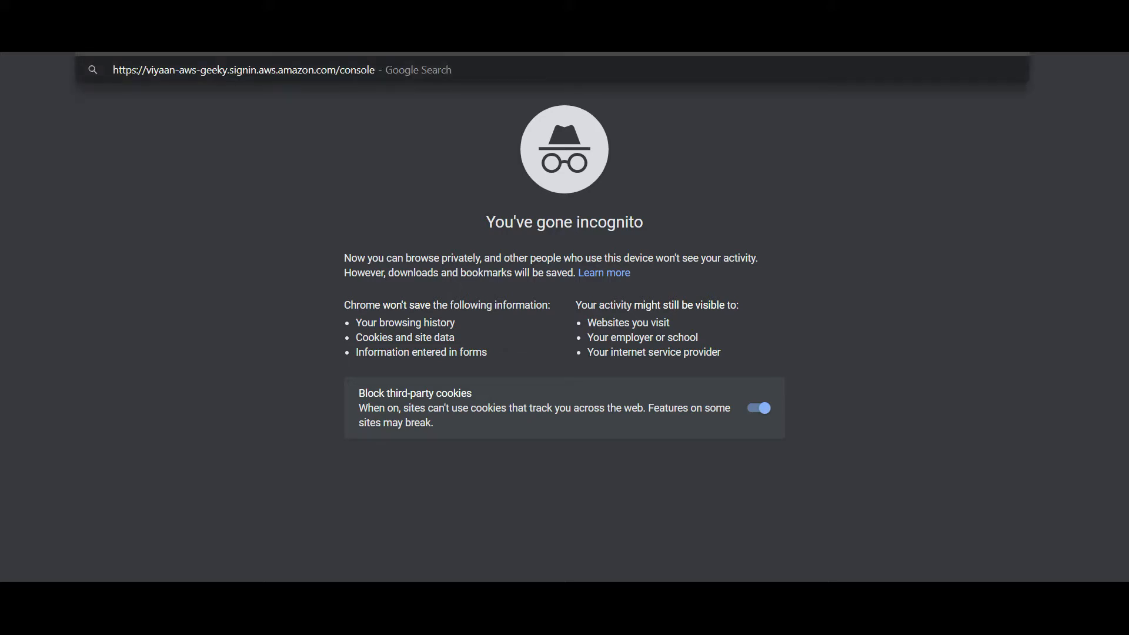
pyautogui.press('Return')
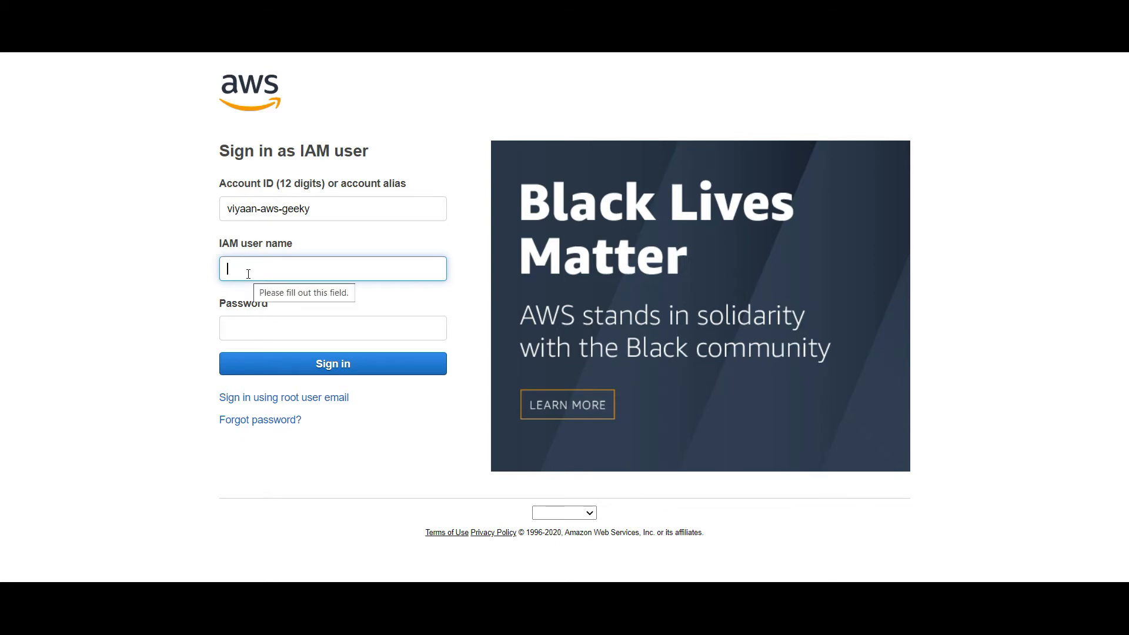
# Sign in with the first new user's name and the saved password
pyautogui.write('viyaan')
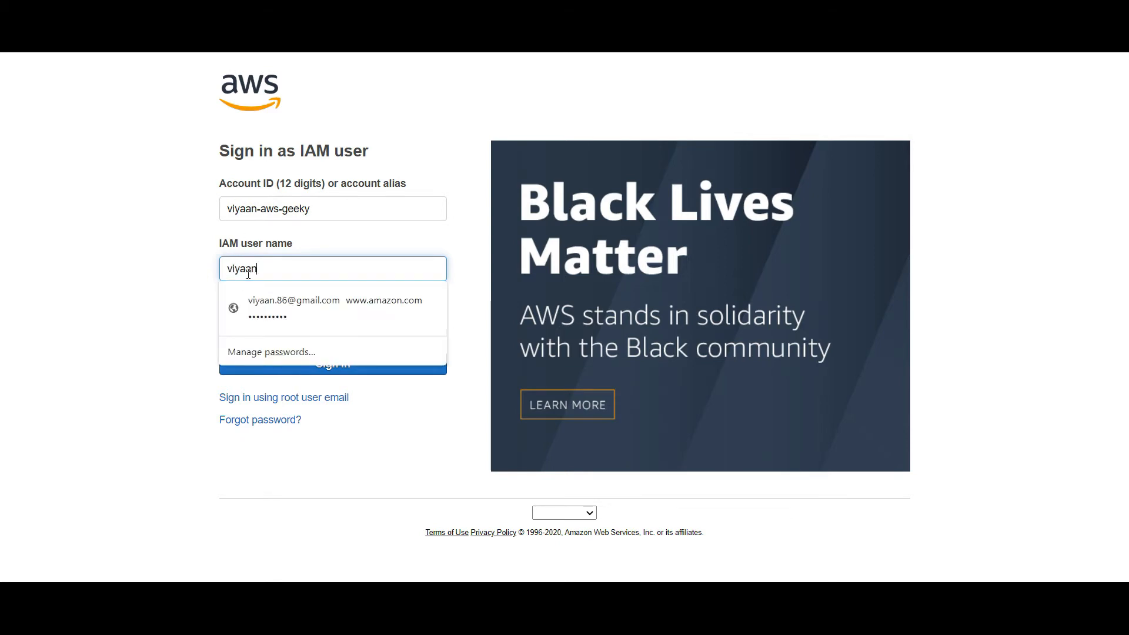
pyautogui.press('Tab')
pyautogui.hotkey('ctrl', 'v')
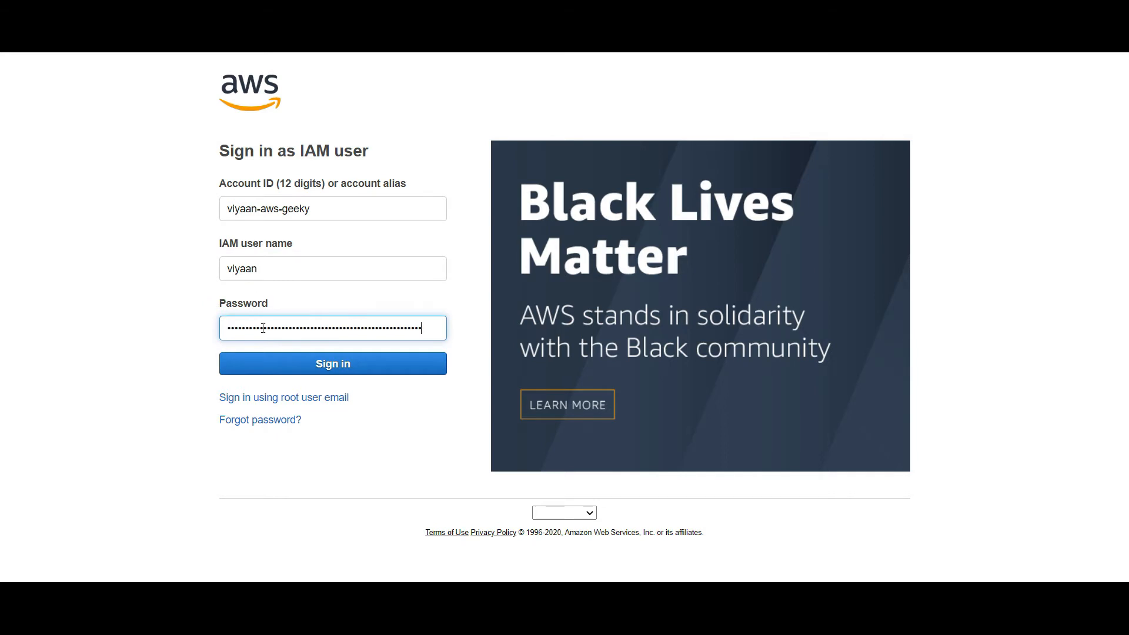
pyautogui.click(286, 365)
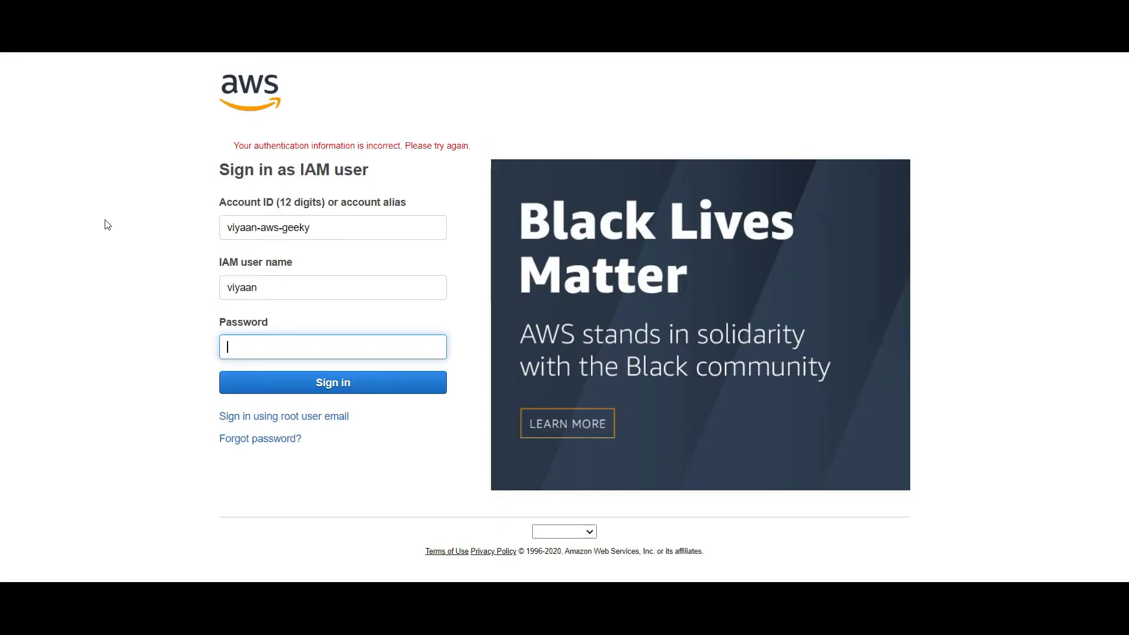
# After the failed sign-in, copy the user's revealed password again from the console
pyautogui.click(297, 343)
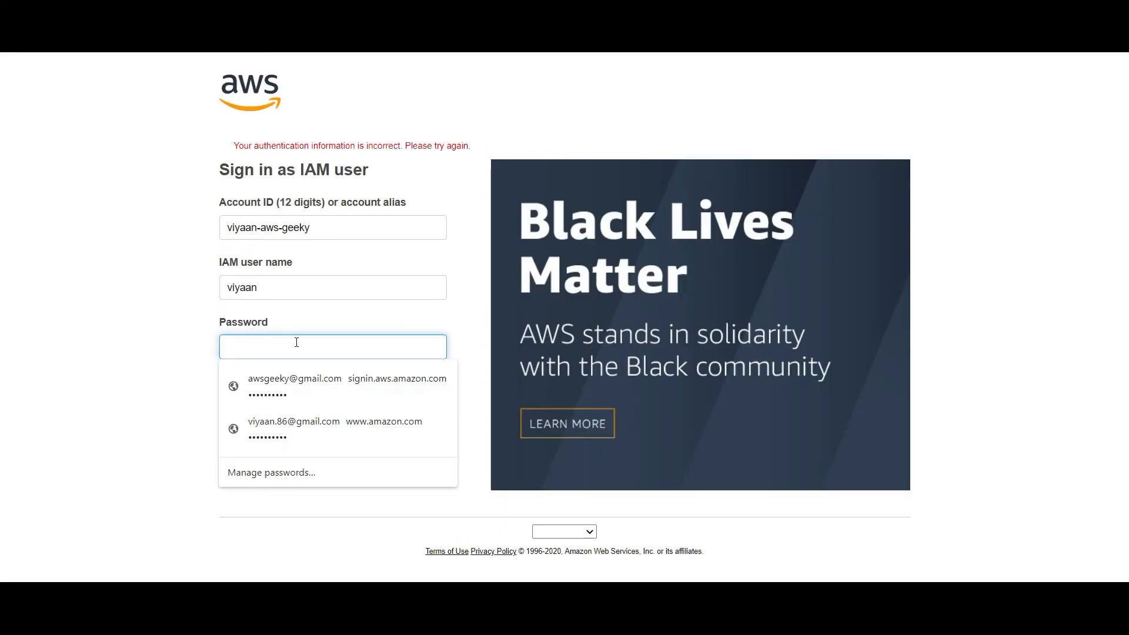
pyautogui.hotkey('alt', 'Tab')
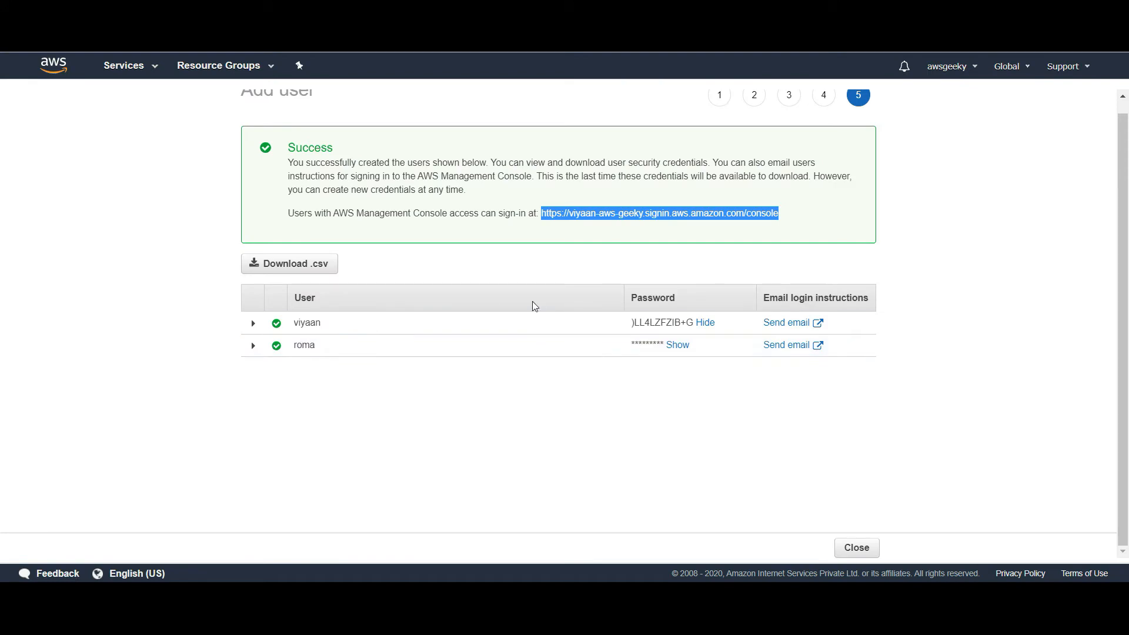
pyautogui.tripleClick(669, 328)
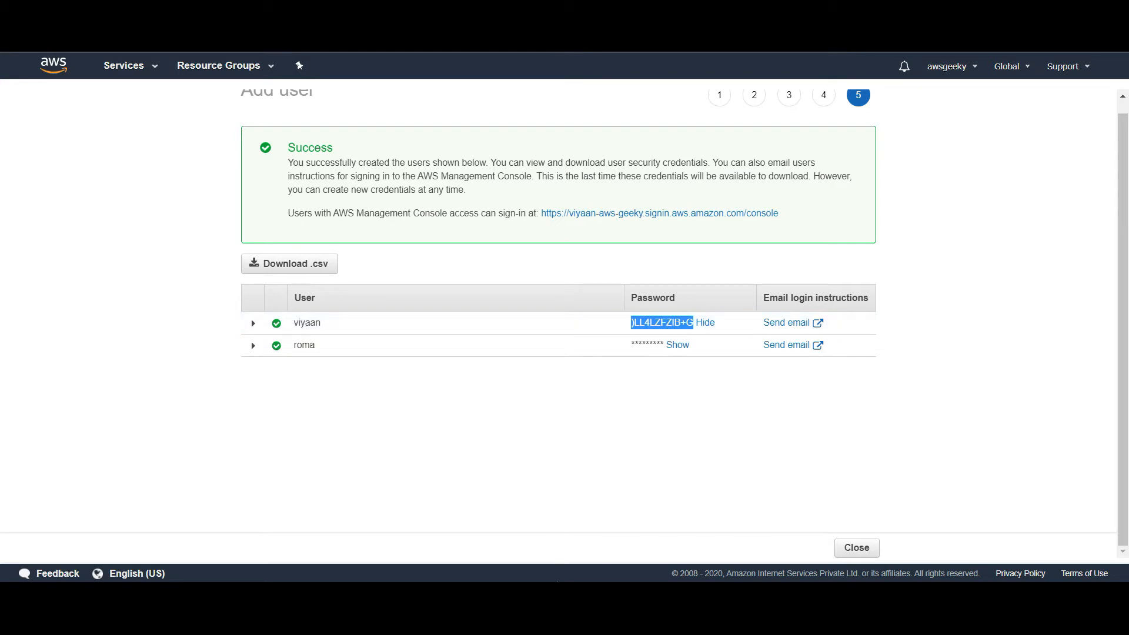
pyautogui.hotkey('alt', 'Tab')
pyautogui.hotkey('ctrl', 'v')
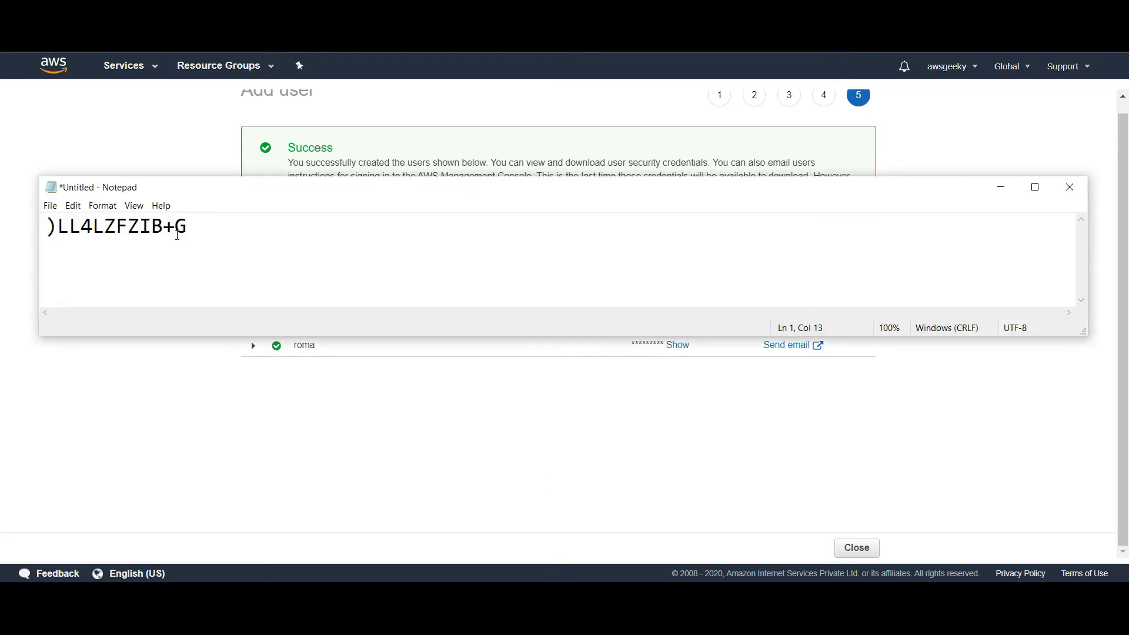
pyautogui.moveTo(183, 230); pyautogui.dragTo(31, 230)
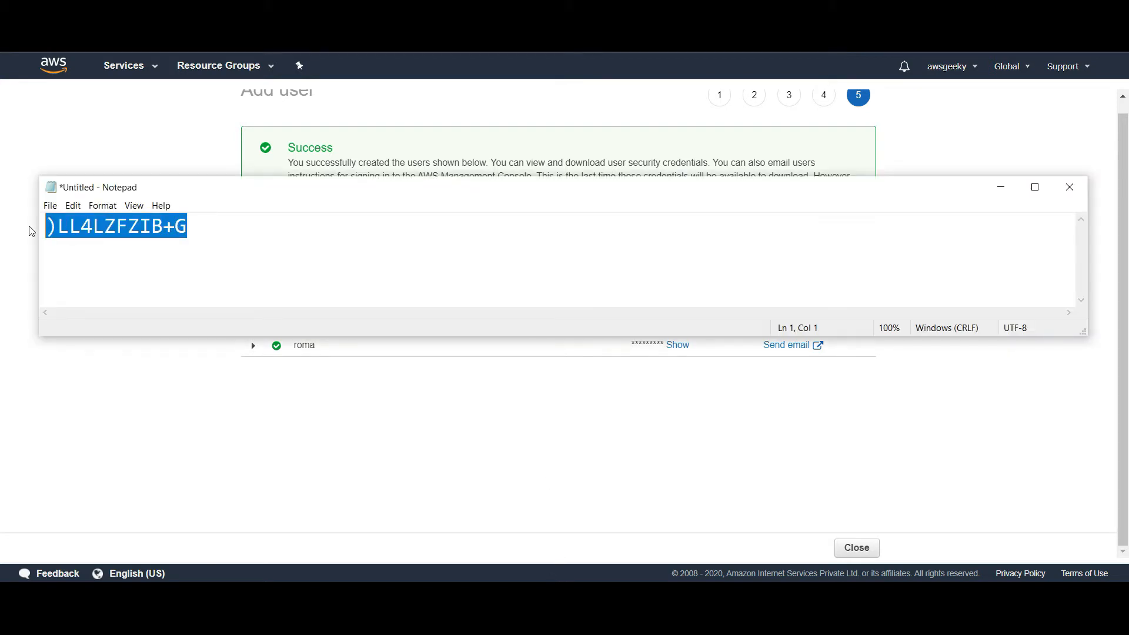
pyautogui.click(329, 454)
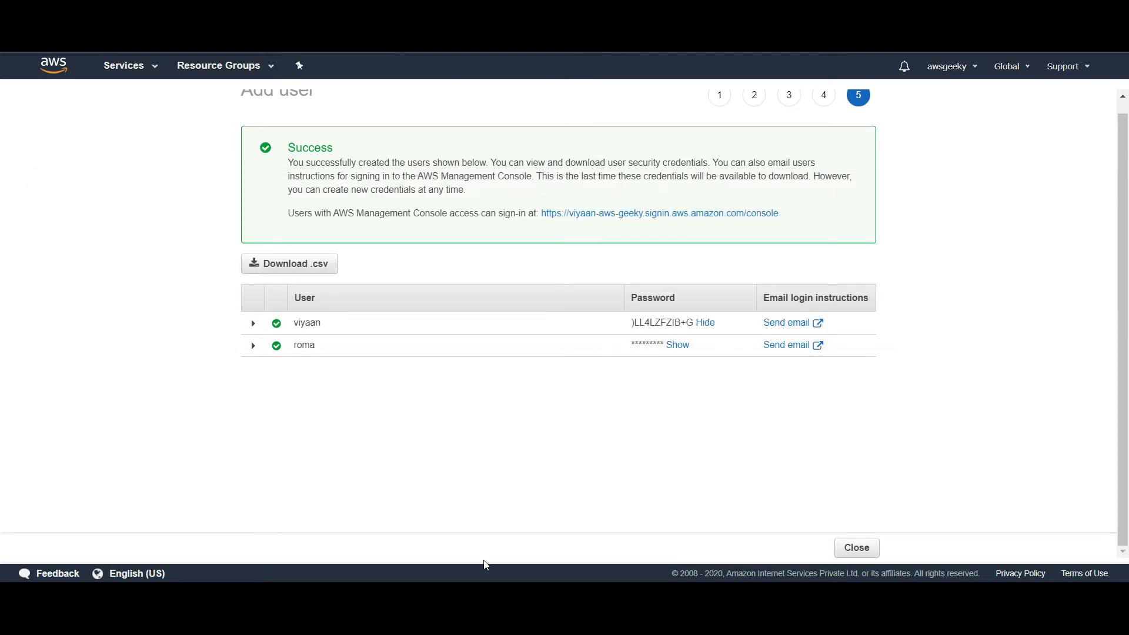
# Paste the recopied password into the sign-in page and submit it again
pyautogui.moveTo(488, 623)
pyautogui.click(569, 532)
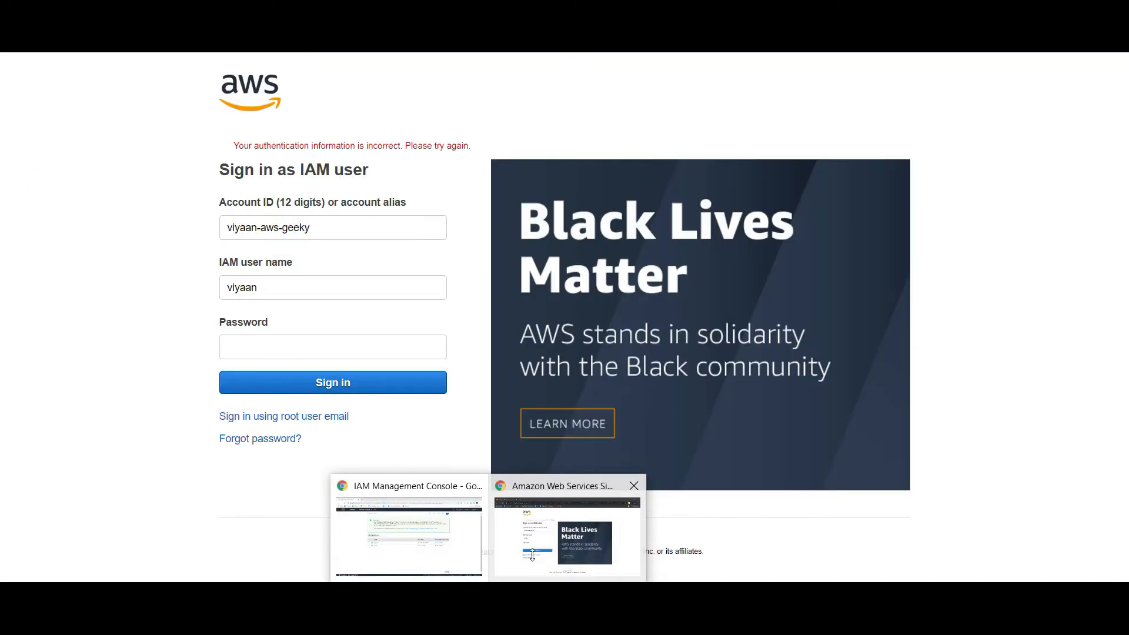
pyautogui.click(284, 341)
pyautogui.hotkey('ctrl', 'v')
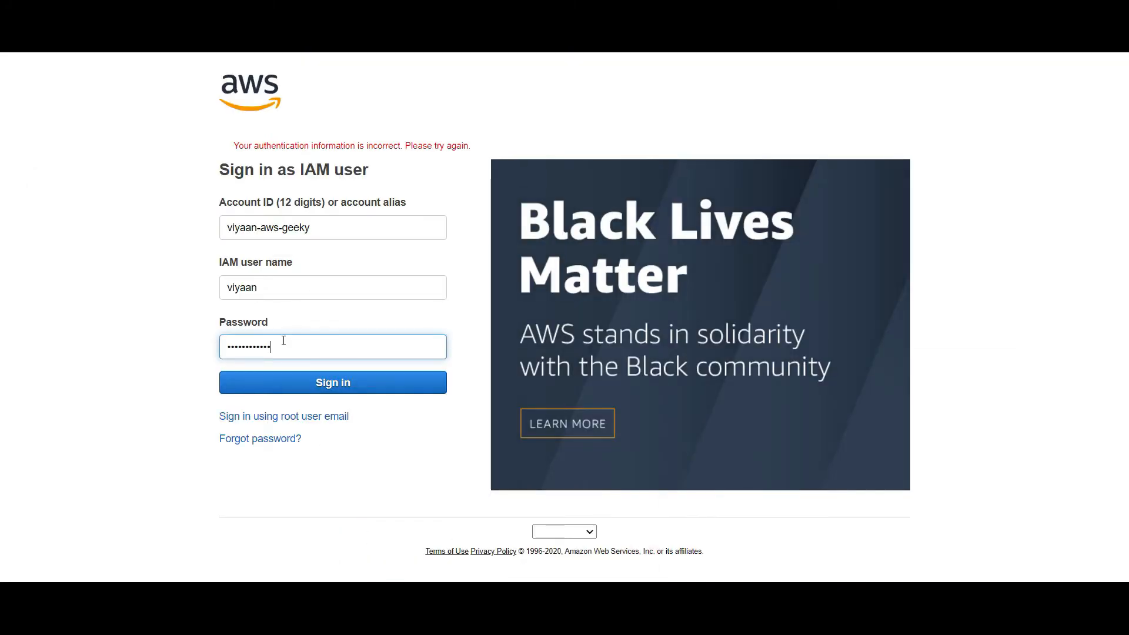
pyautogui.click(278, 387)
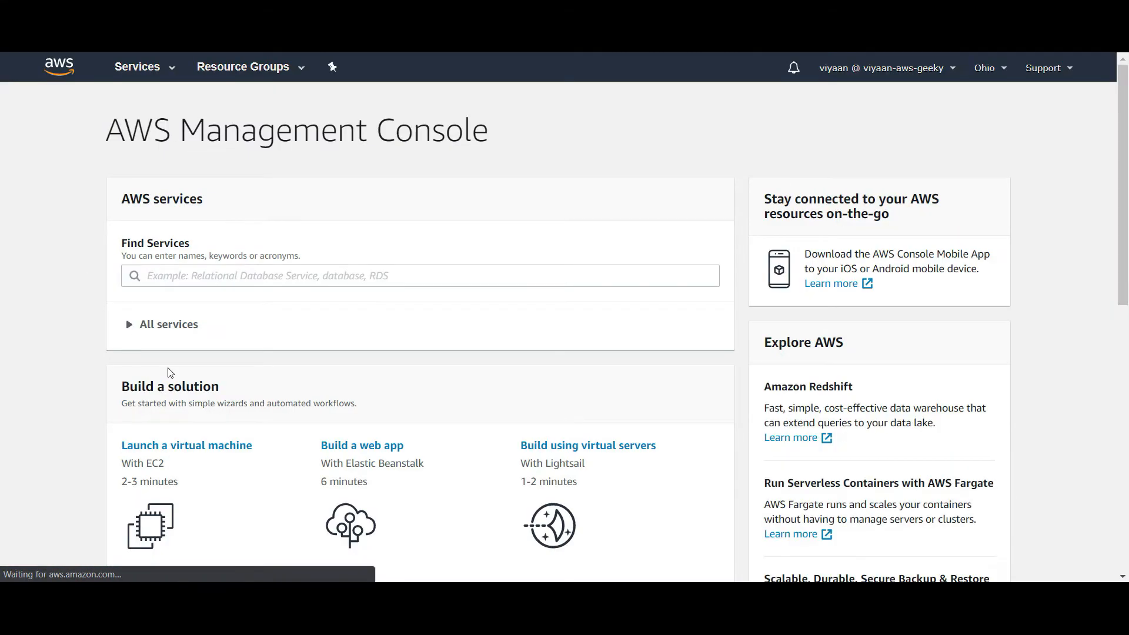
# Search Find Services for 's3' and open S3 from the results
pyautogui.click(238, 274)
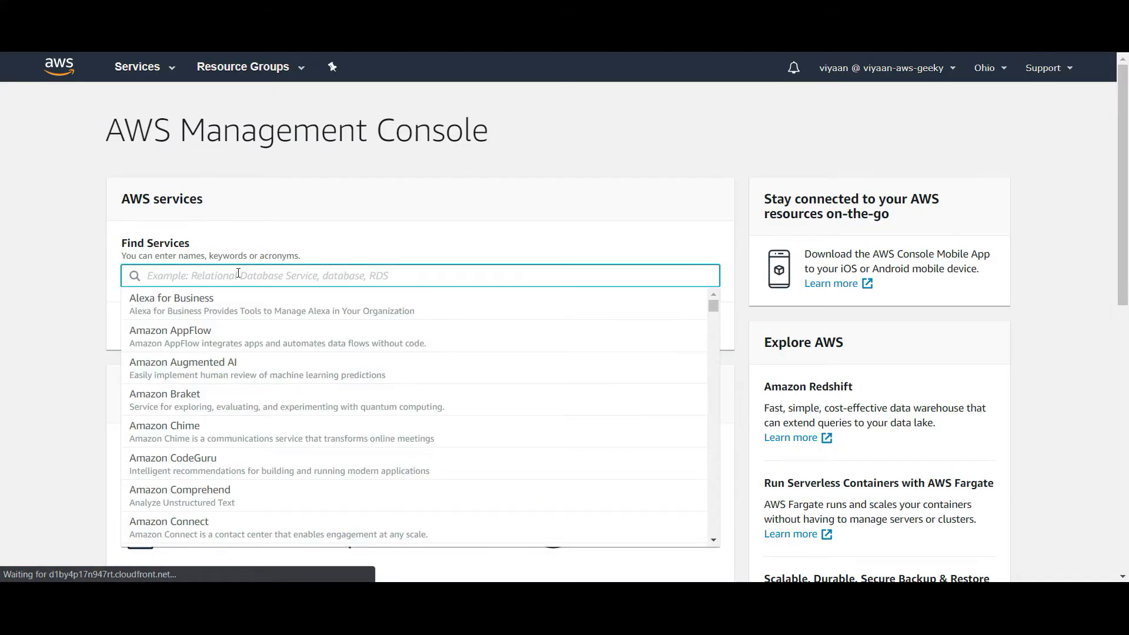
pyautogui.write('s3')
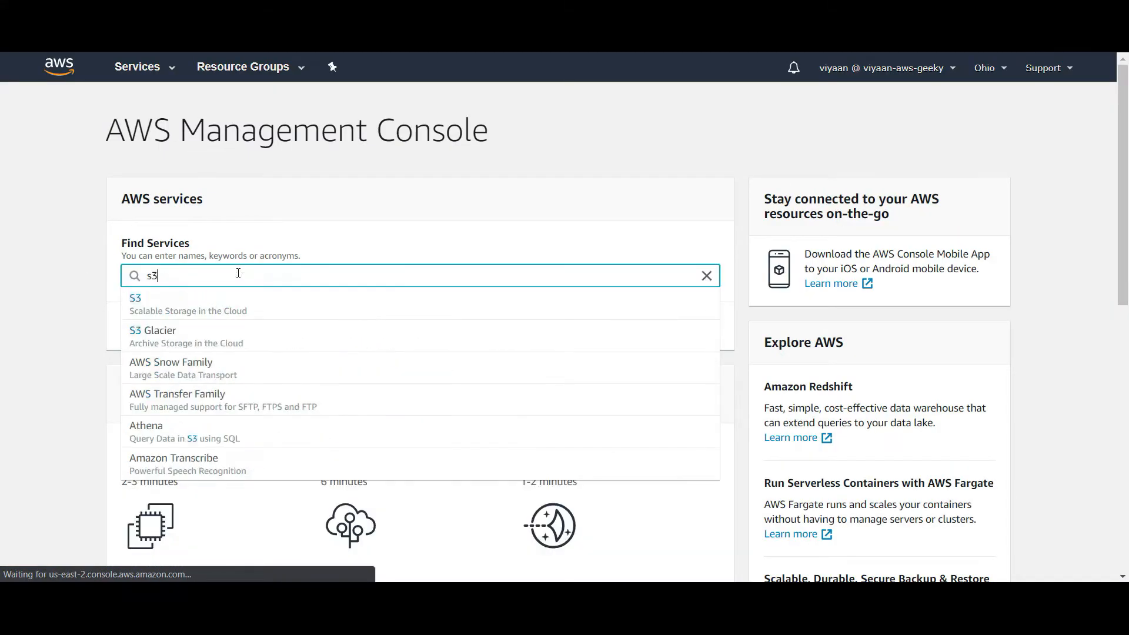
pyautogui.click(164, 302)
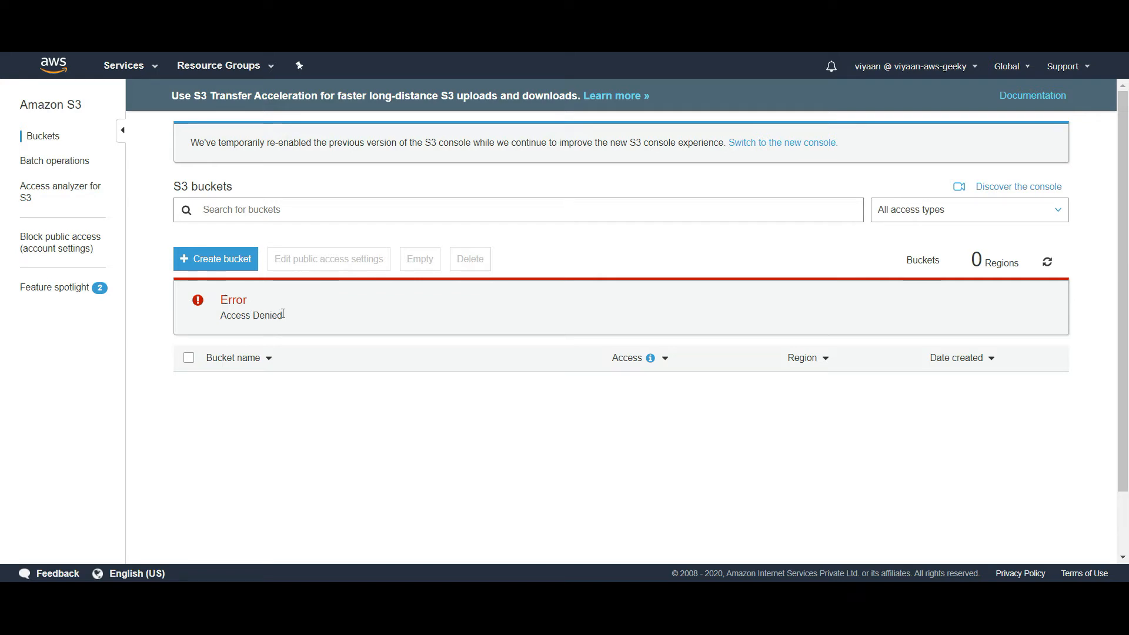
pyautogui.click(207, 265)
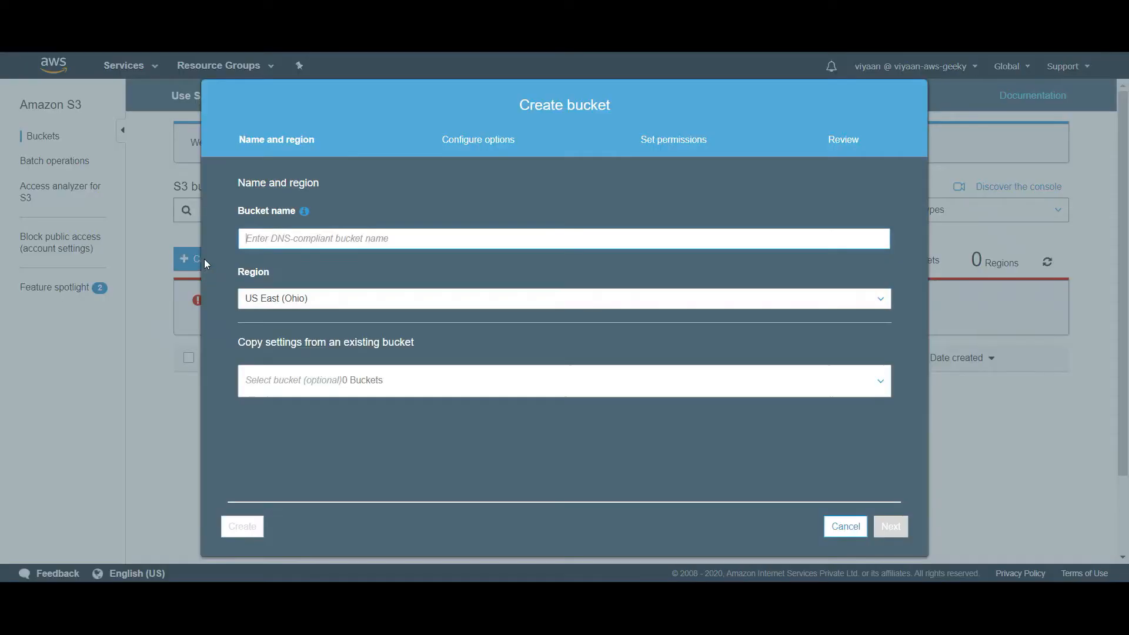
pyautogui.click(326, 242)
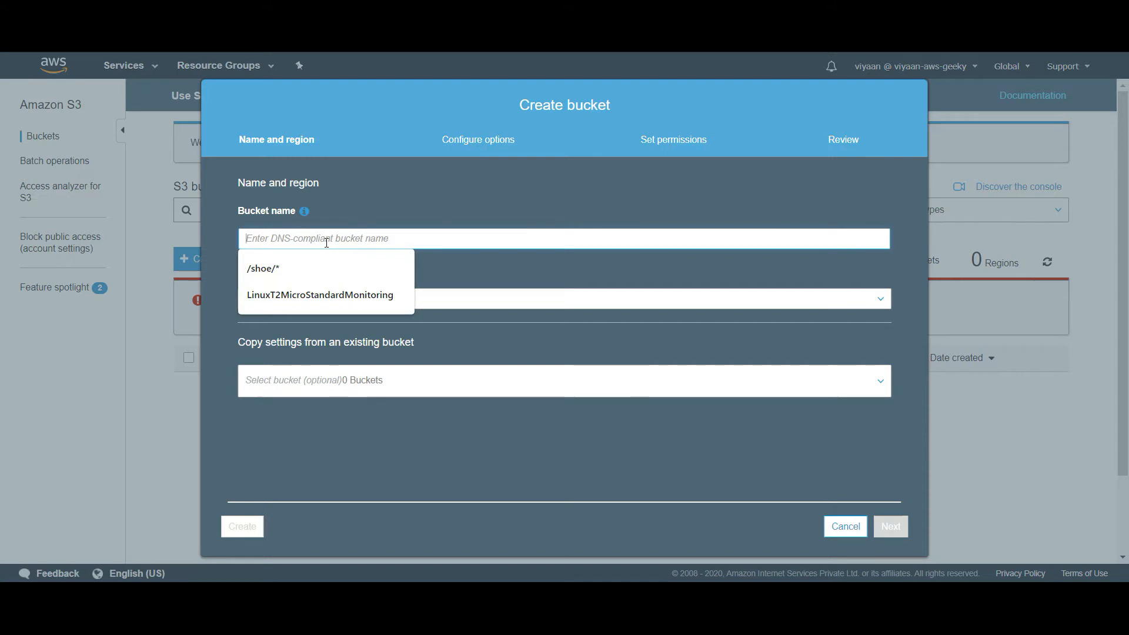
pyautogui.write('kfjdslkfjslkdjfskldjfkdslj')
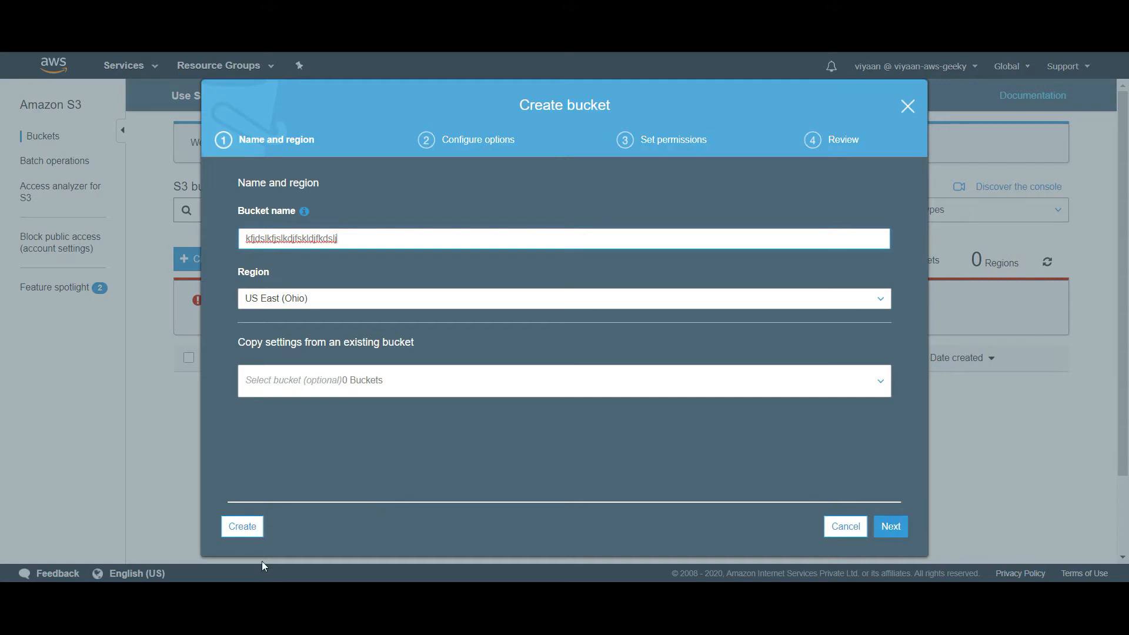
pyautogui.click(225, 521)
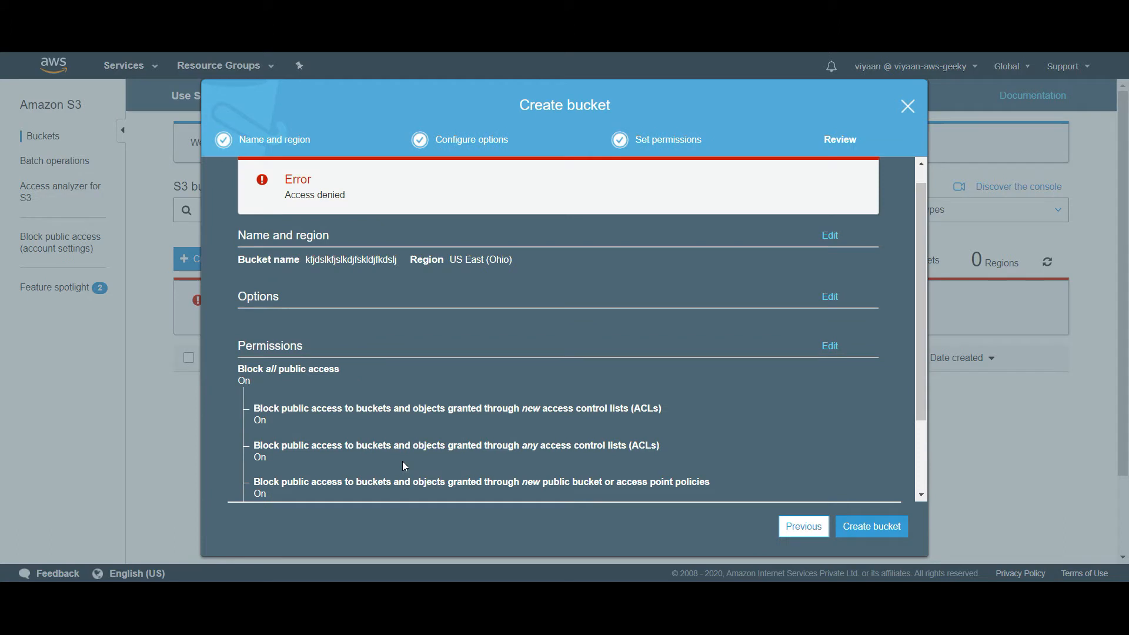
pyautogui.tripleClick(335, 195)
pyautogui.click(907, 107)
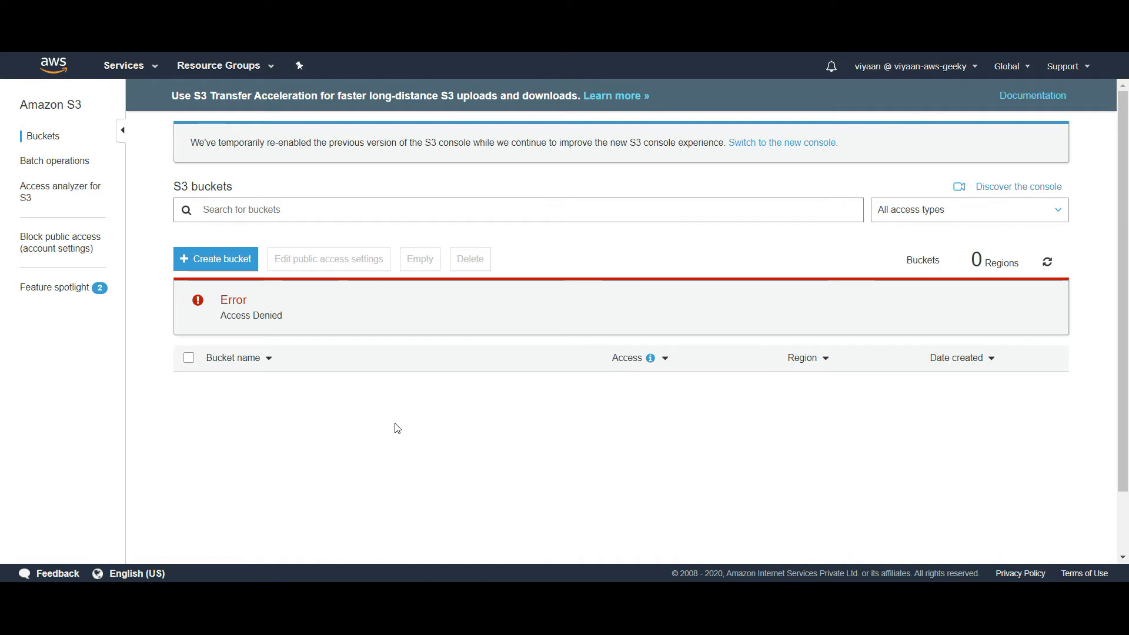
# Go to EC2 from Services and open Running instances, which shows a not-authorized error
pyautogui.click(147, 67)
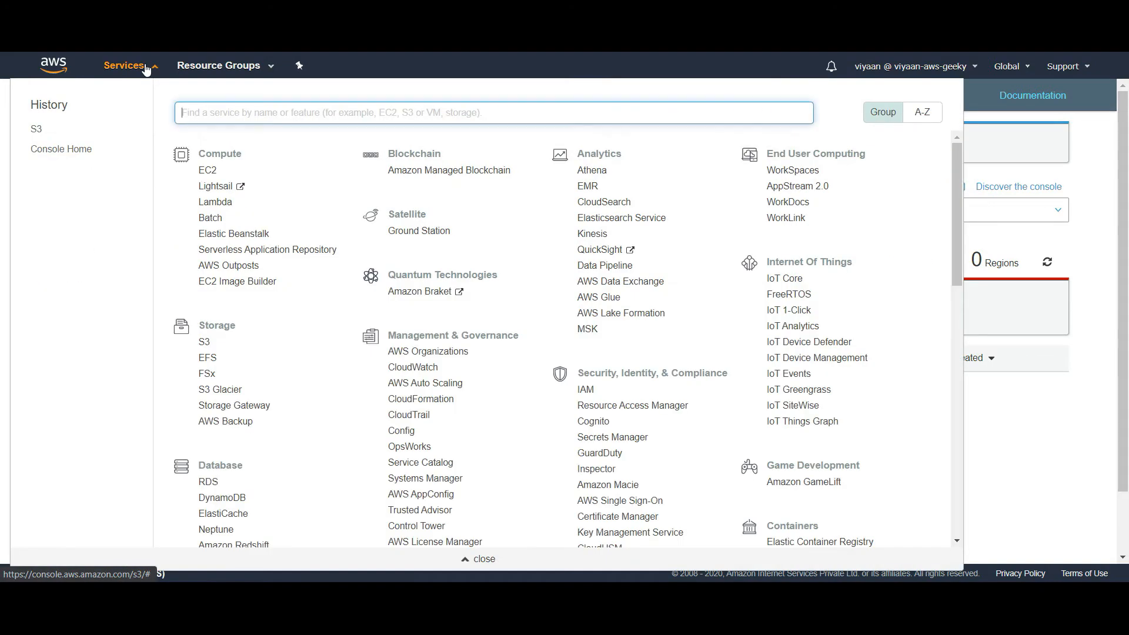
pyautogui.click(209, 172)
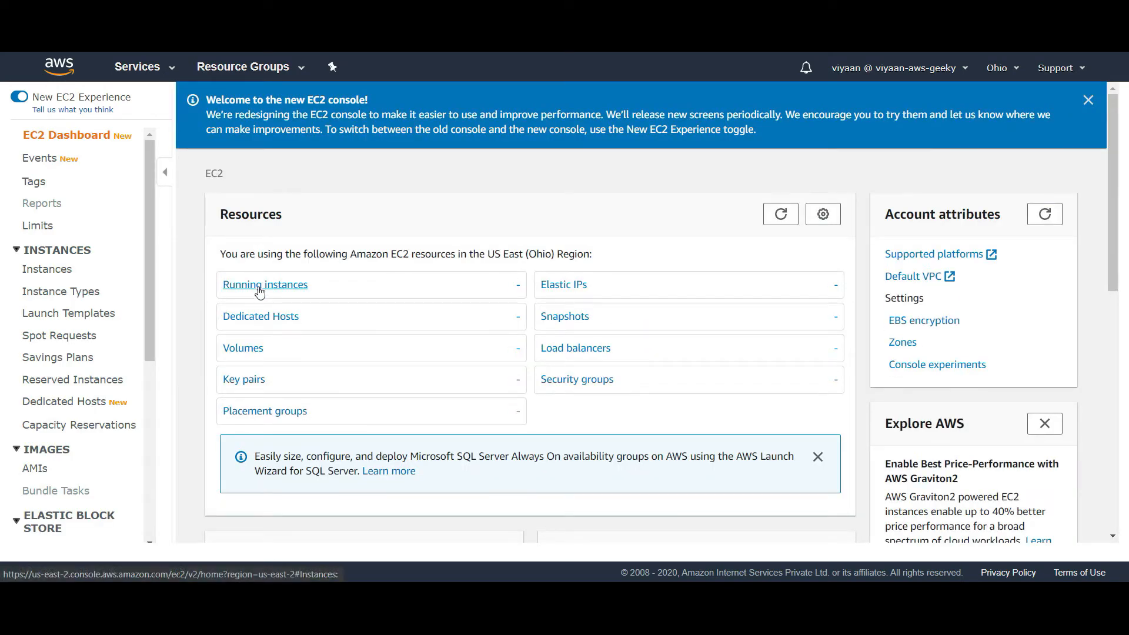
pyautogui.click(260, 289)
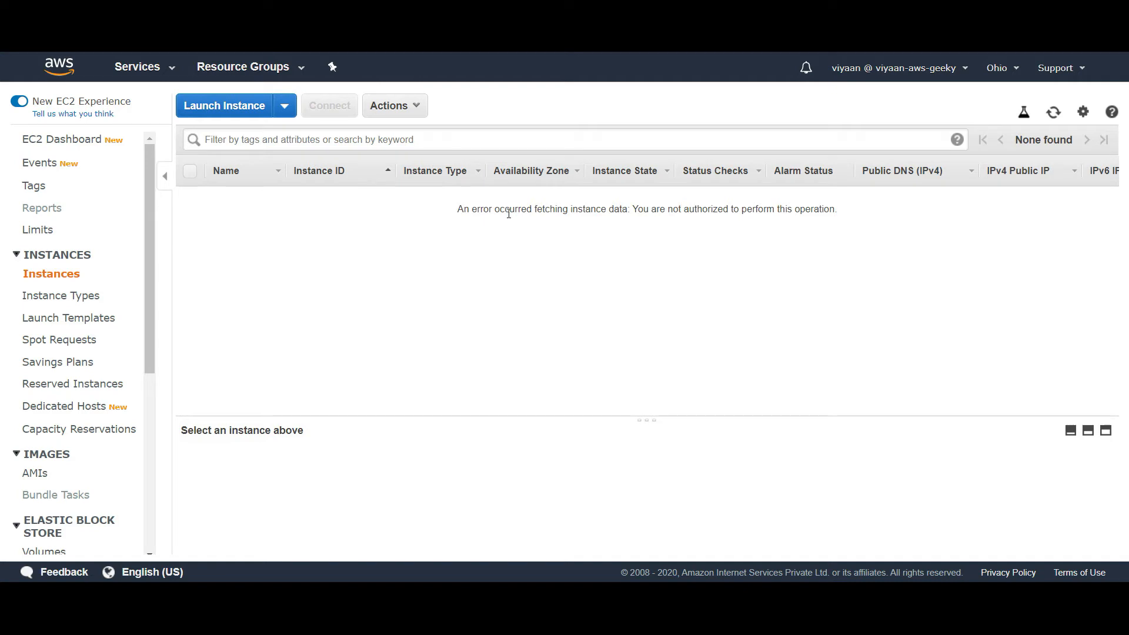
pyautogui.tripleClick(509, 213)
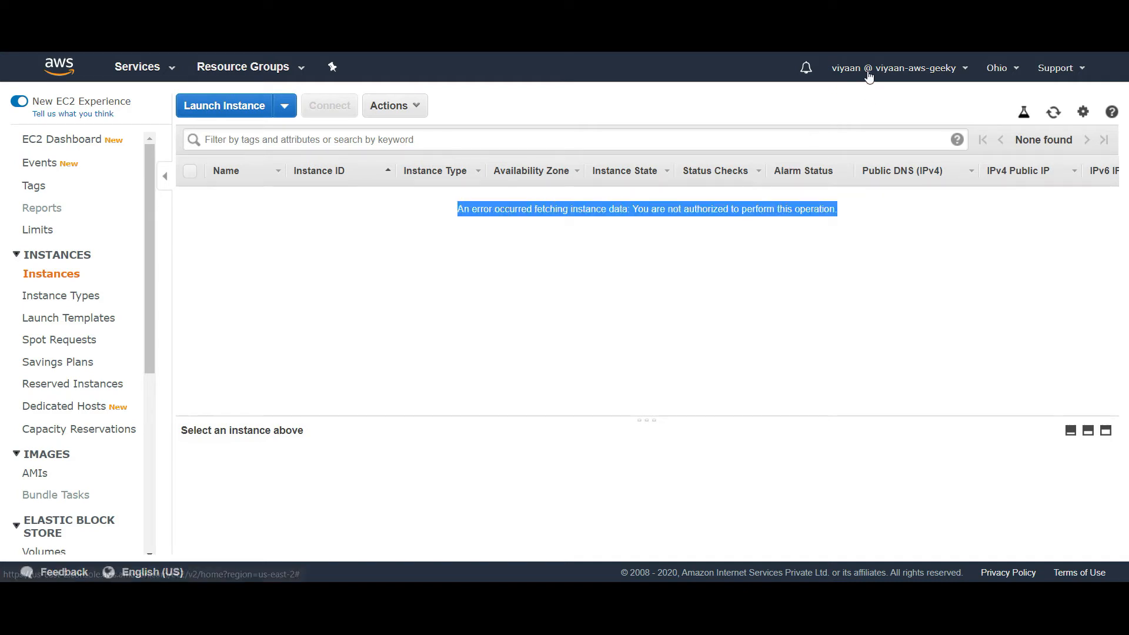
pyautogui.click(774, 100)
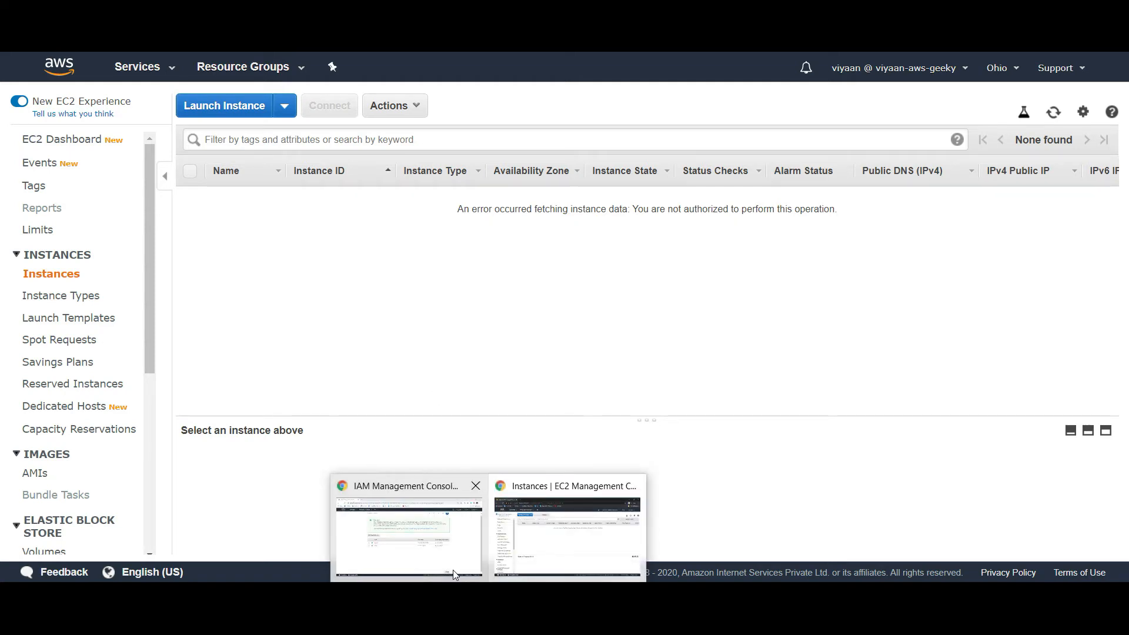
# Back in the IAM window, check the first user's creation details and close the wizard
pyautogui.click(444, 568)
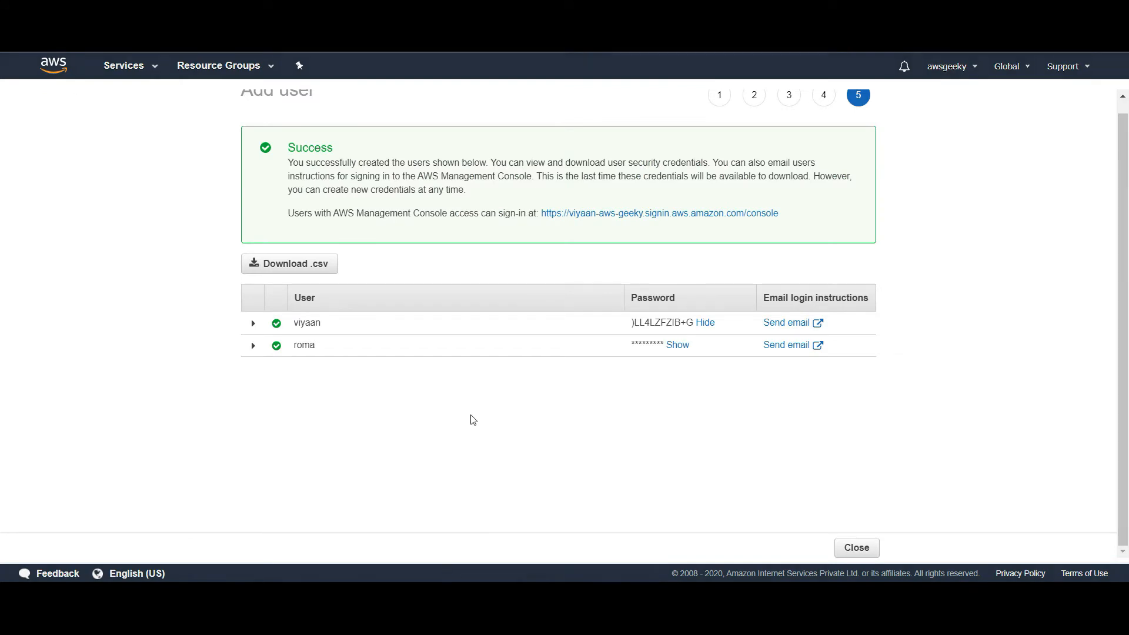
pyautogui.click(259, 324)
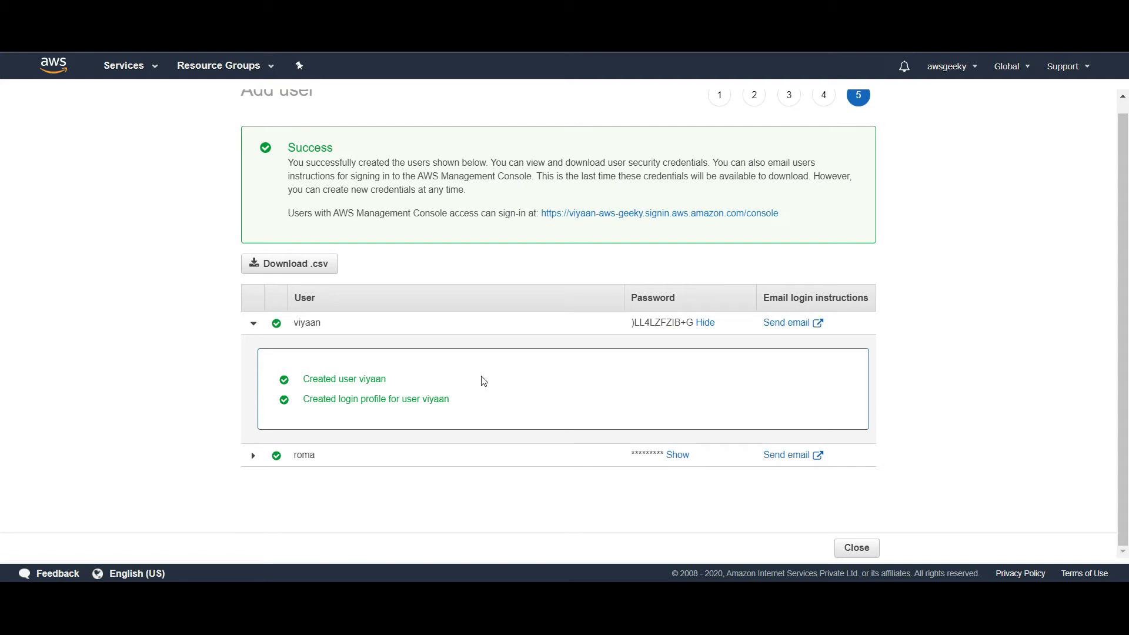
pyautogui.scroll(1, 1124, 154)
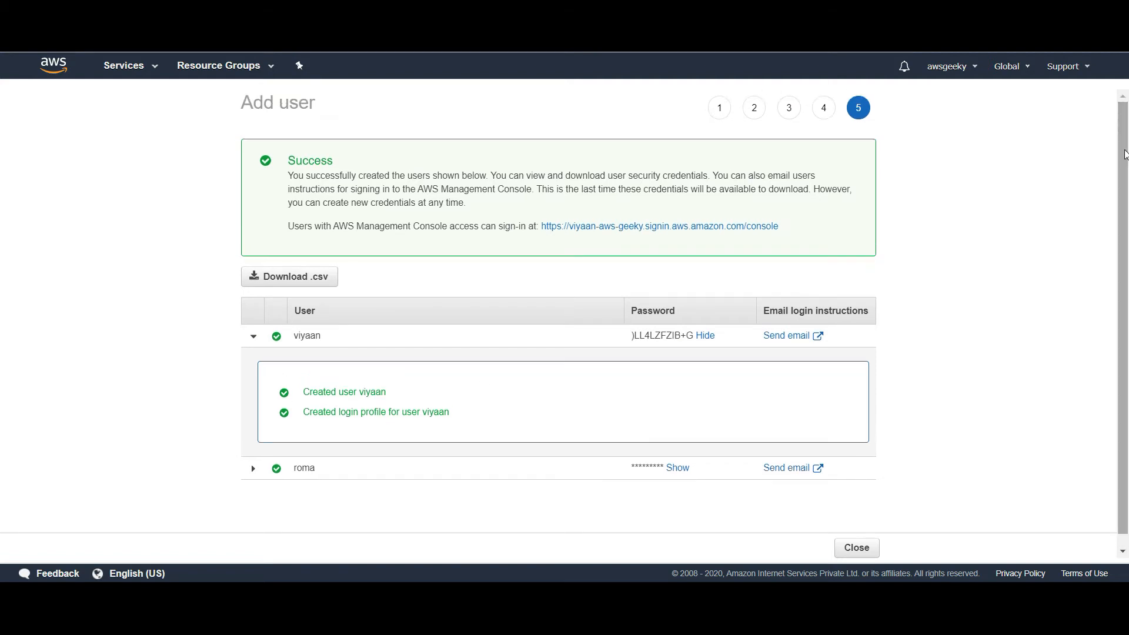
pyautogui.click(859, 556)
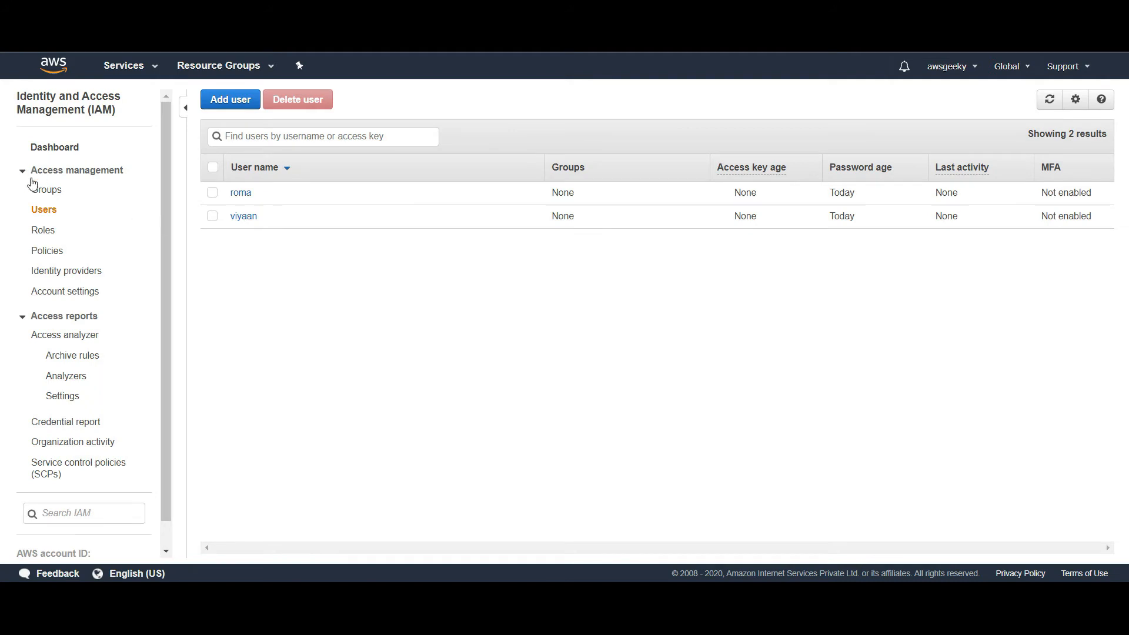
# Select the second new user in the Users list and open their summary page
pyautogui.click(212, 194)
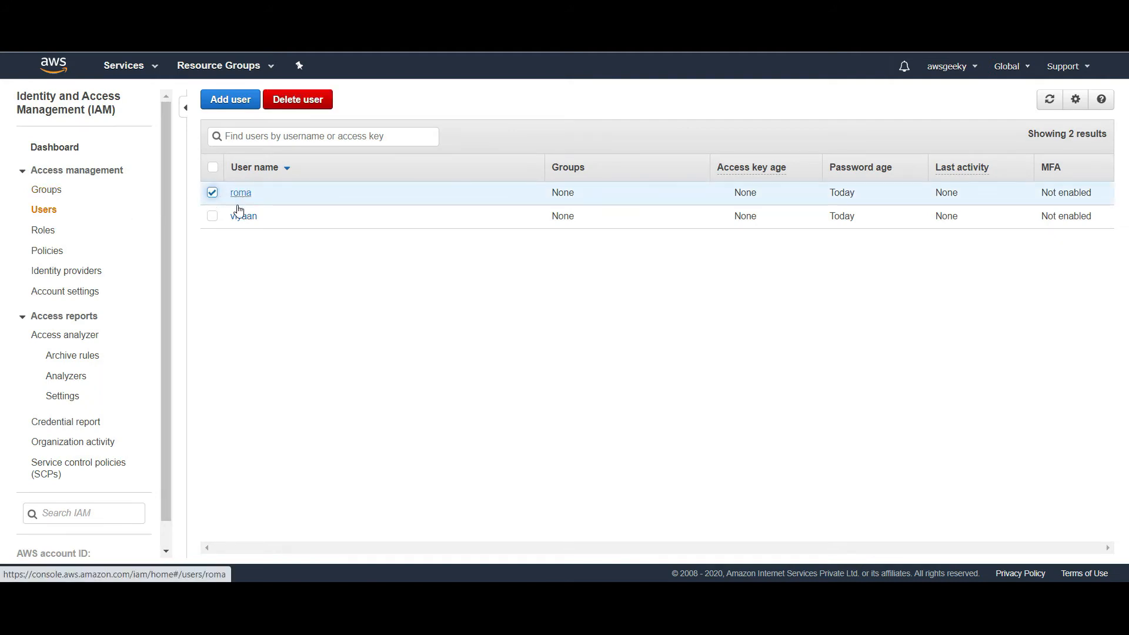
pyautogui.click(212, 216)
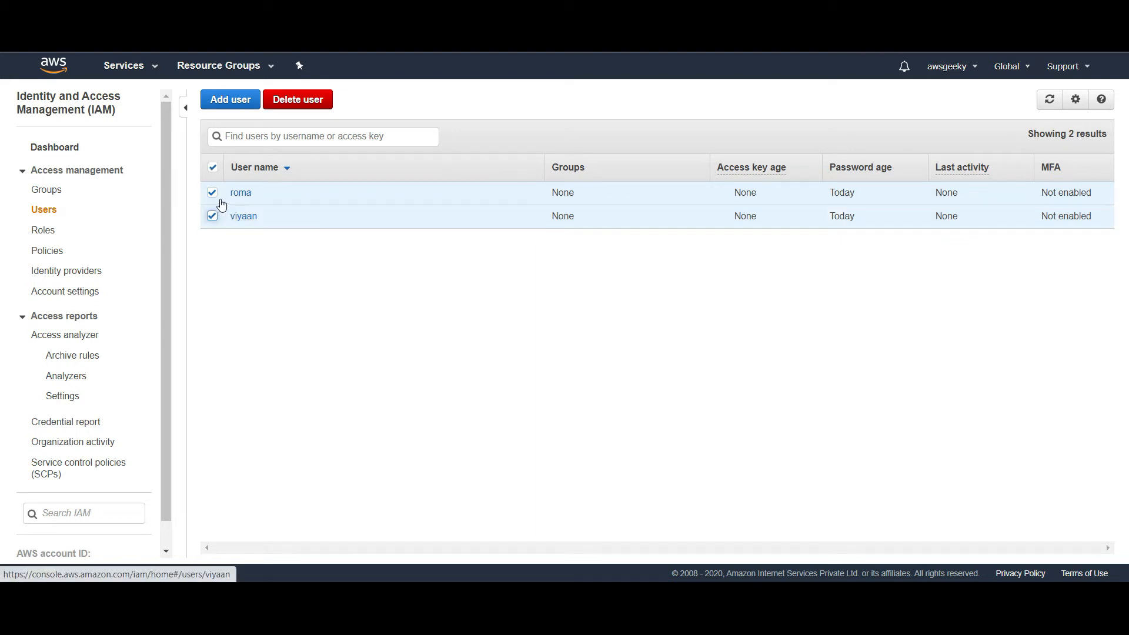
pyautogui.click(212, 193)
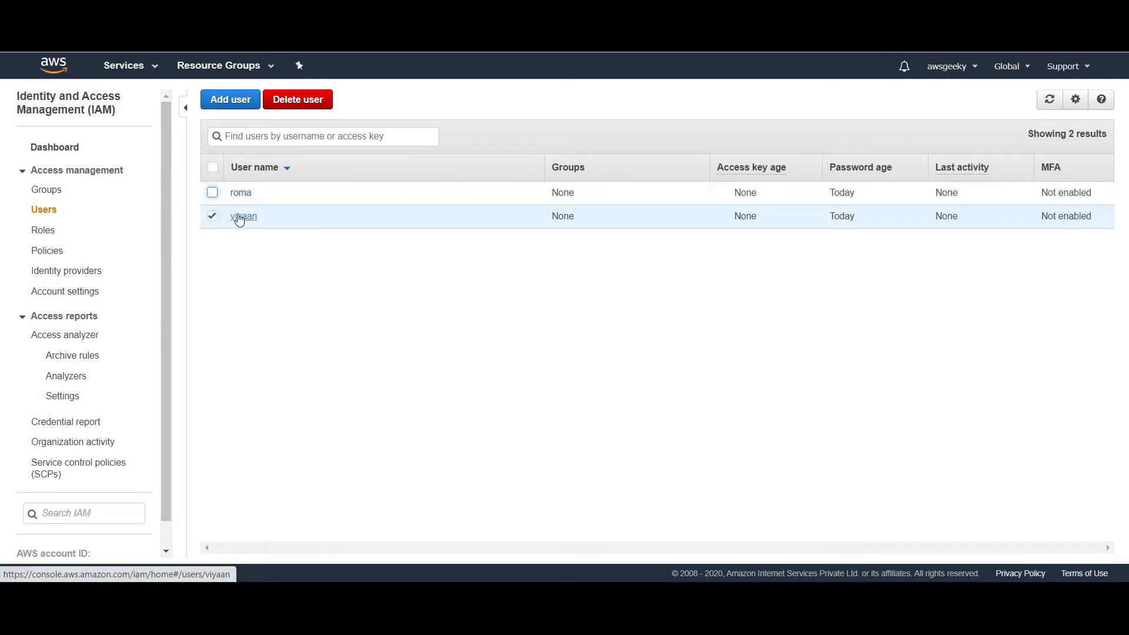
pyautogui.click(239, 218)
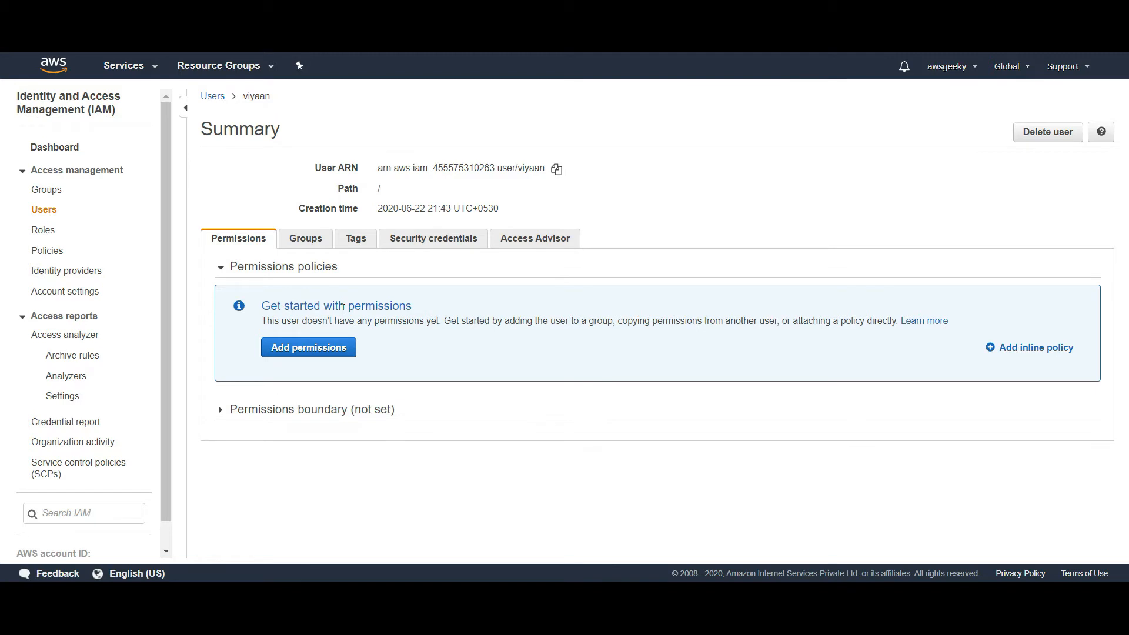
# View existing policies under Add permissions, cancel without attaching any, and go to Groups
pyautogui.click(313, 348)
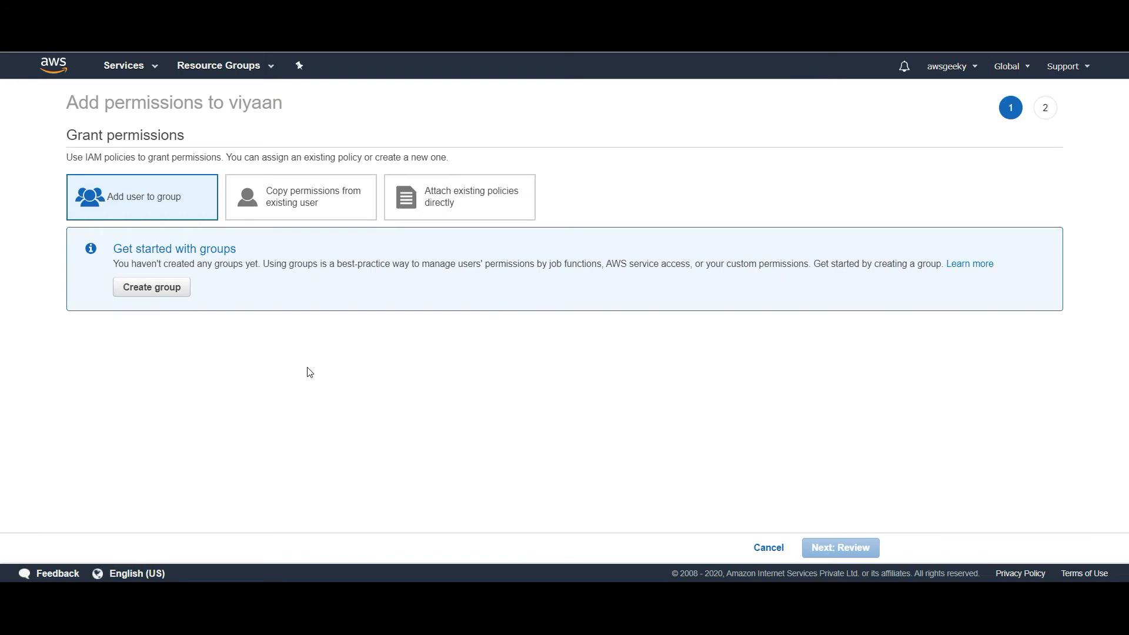
pyautogui.click(473, 195)
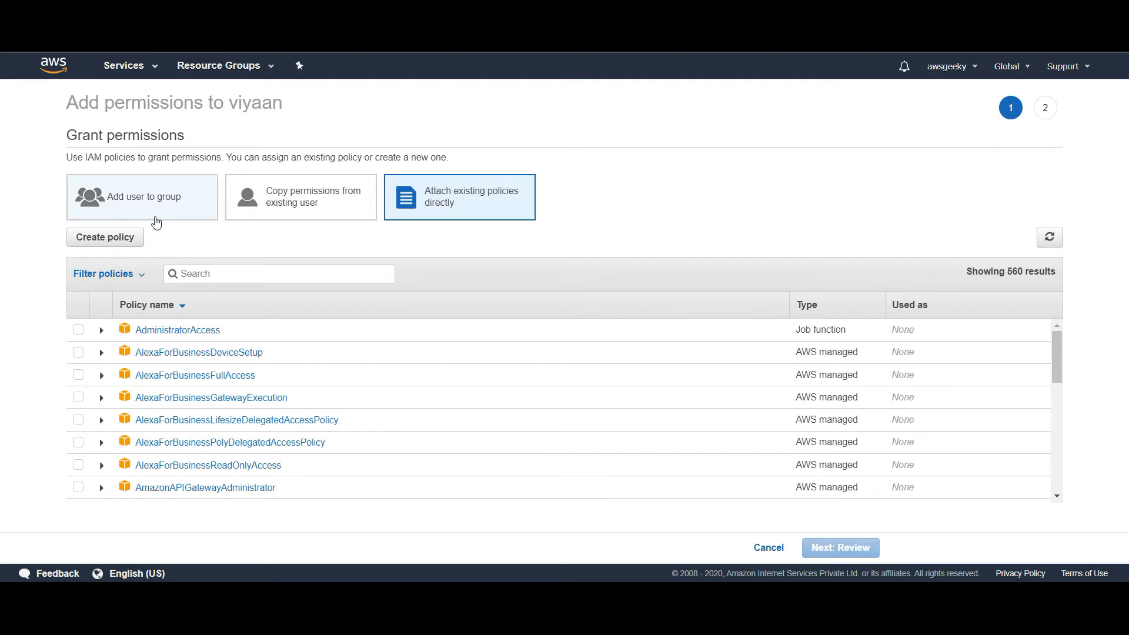
pyautogui.click(768, 548)
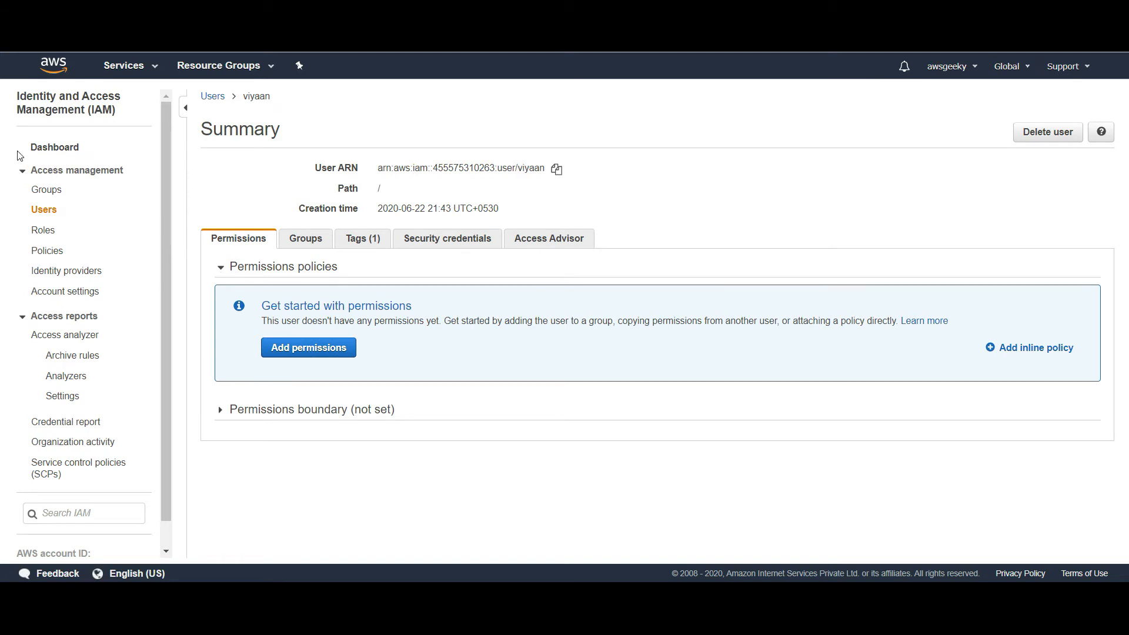
pyautogui.click(42, 188)
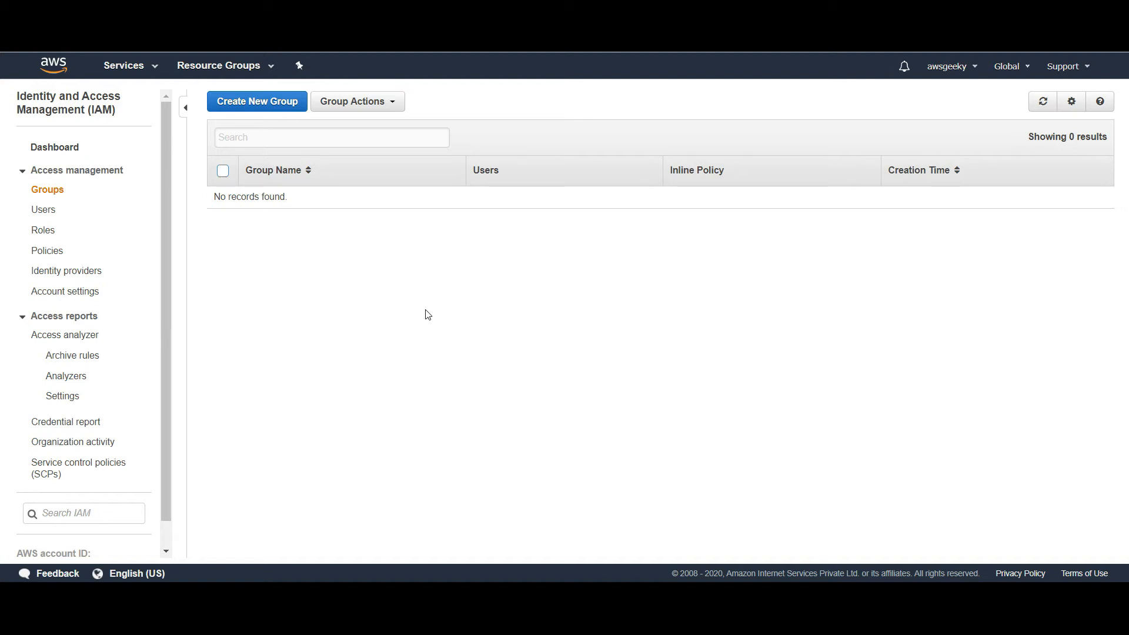
# Create an IAM group named 'Developers', skipping policy attachment so it has none
pyautogui.click(252, 104)
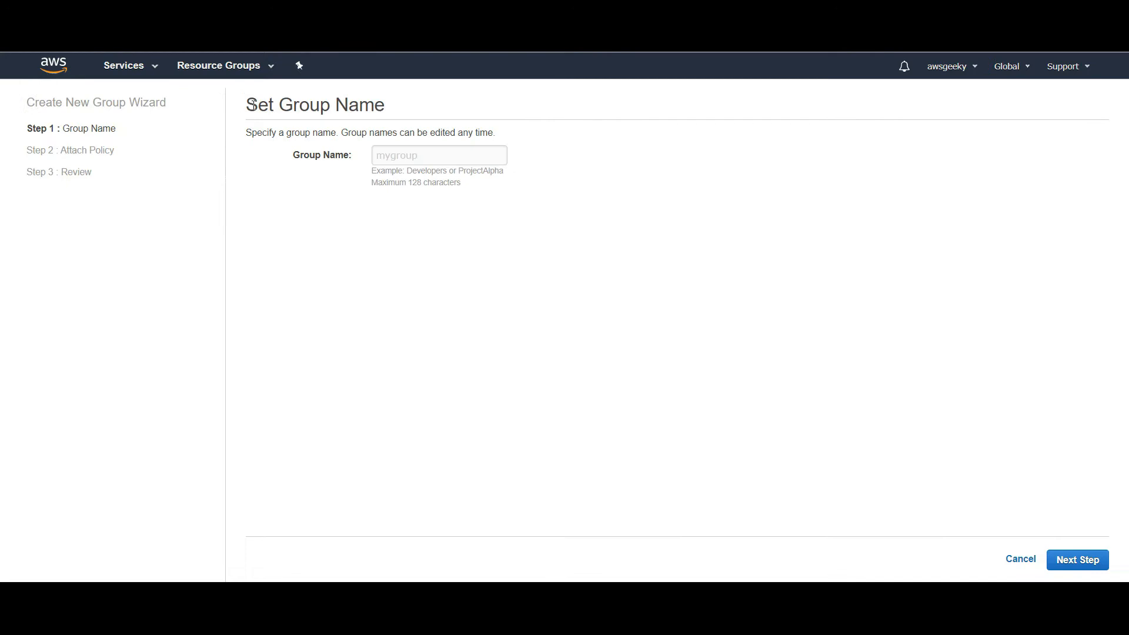
pyautogui.click(448, 162)
pyautogui.write('D')
pyautogui.press('BackSpace')
pyautogui.write('Developers')
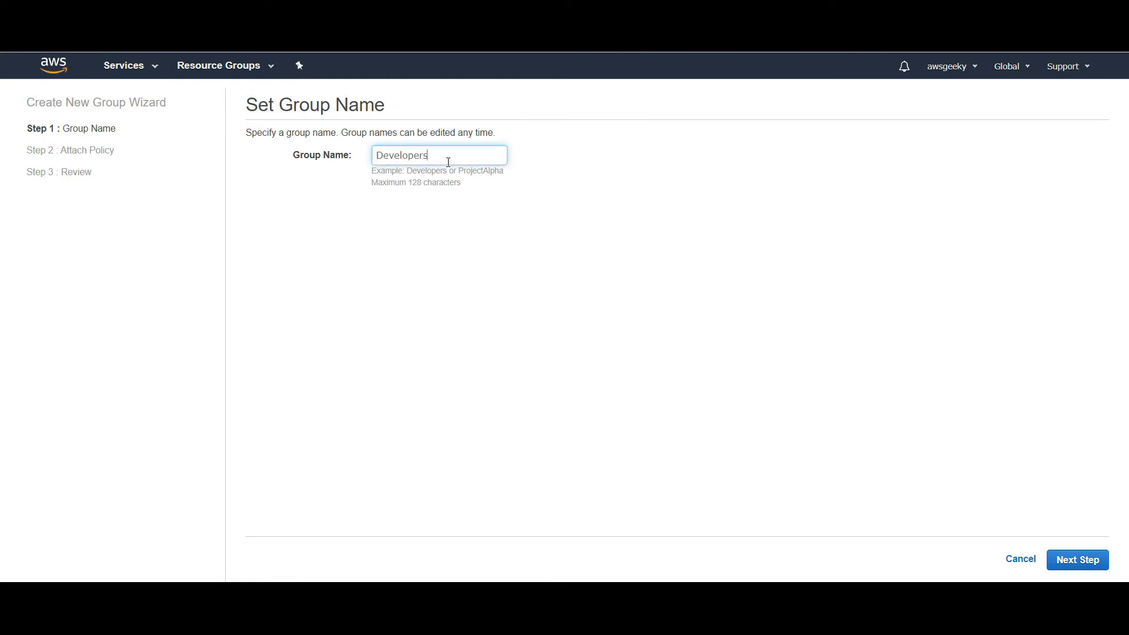
pyautogui.click(682, 315)
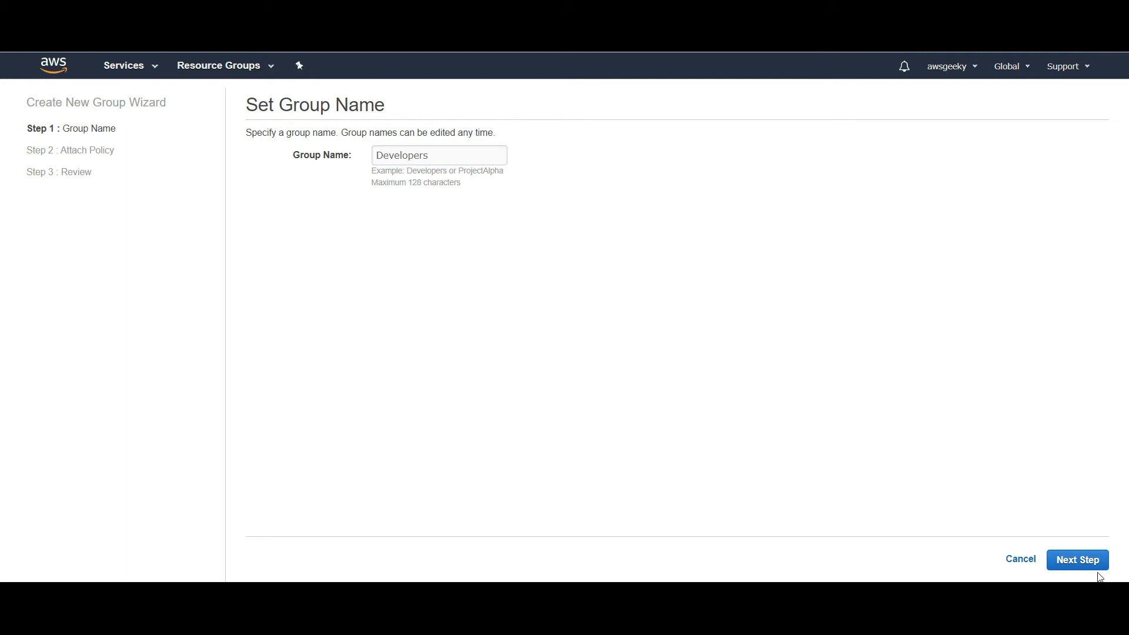
pyautogui.click(1078, 560)
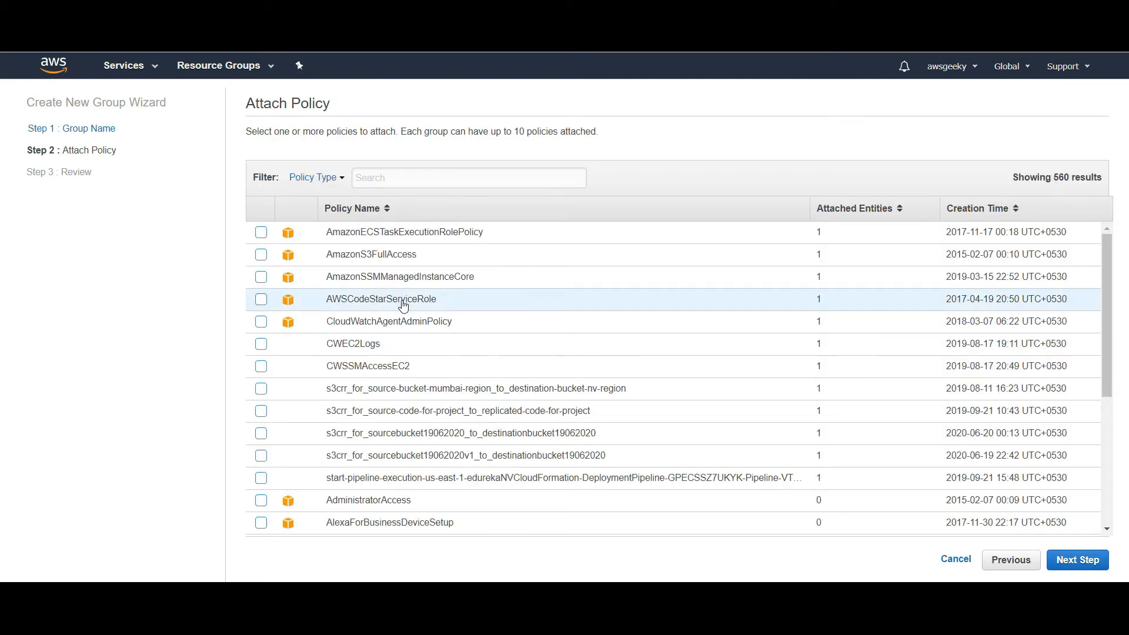
pyautogui.click(1068, 564)
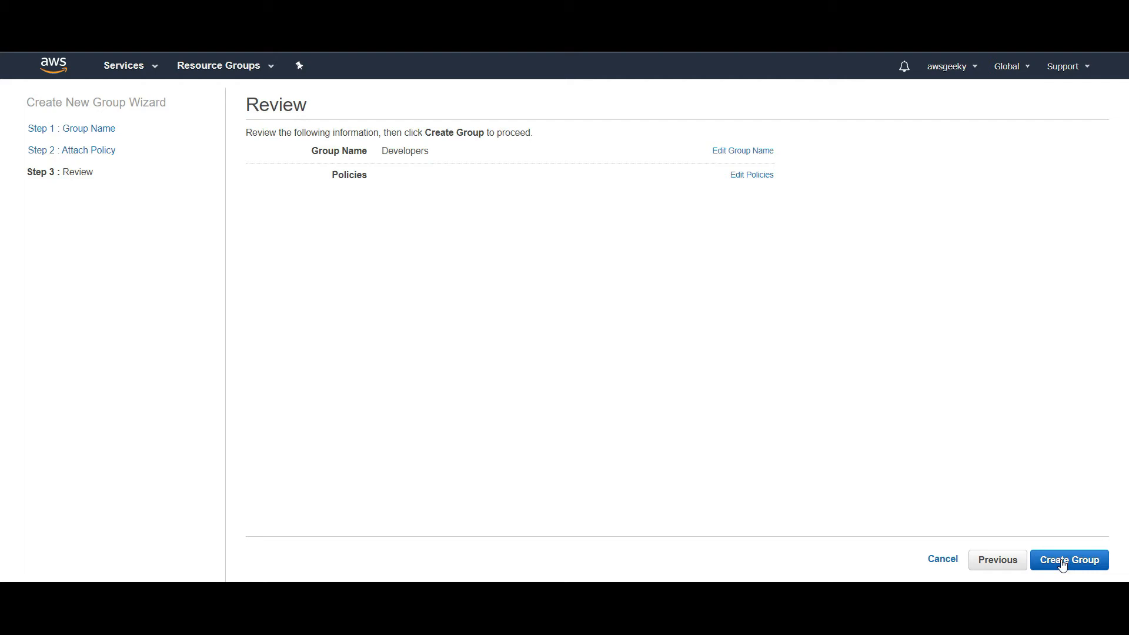
pyautogui.click(1062, 563)
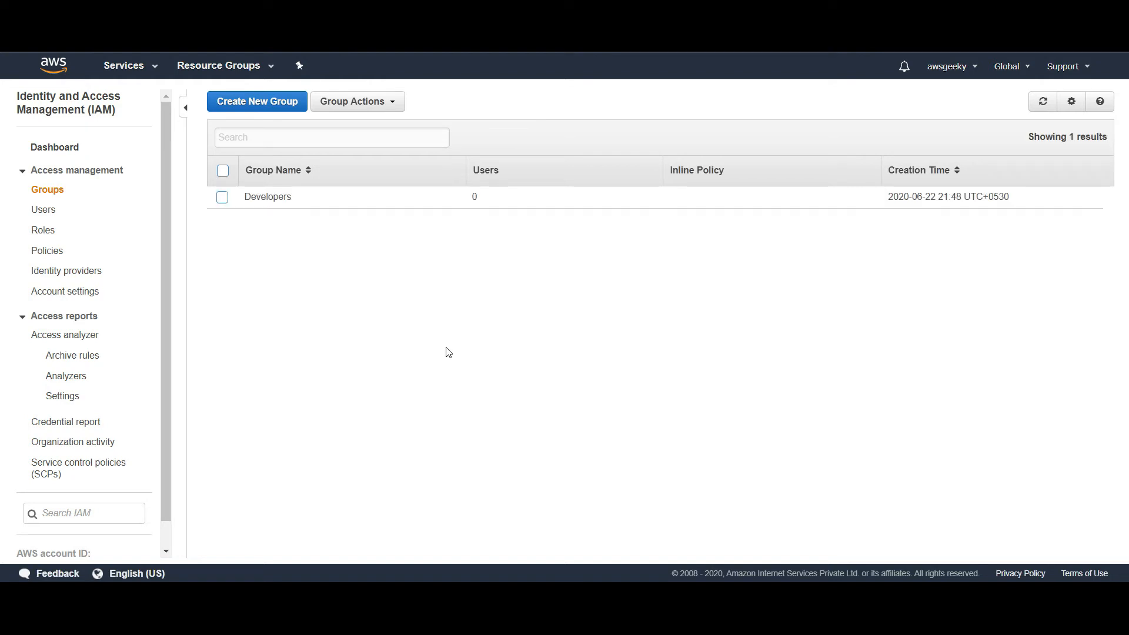
# Add both existing IAM users to the Developers group
pyautogui.click(223, 198)
pyautogui.click(385, 103)
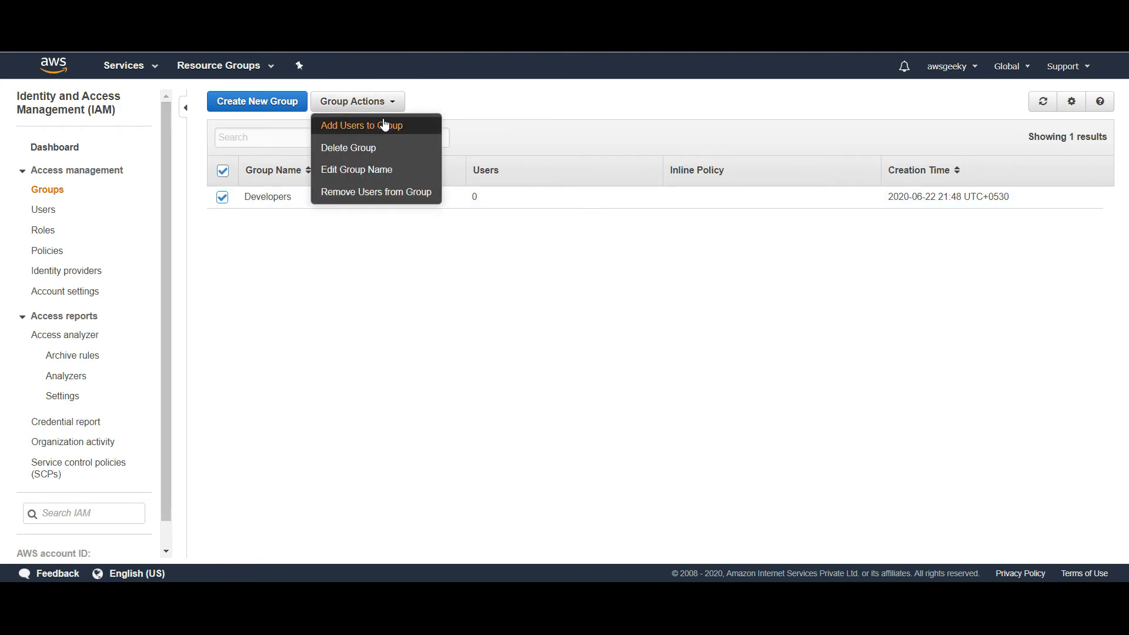
pyautogui.click(384, 125)
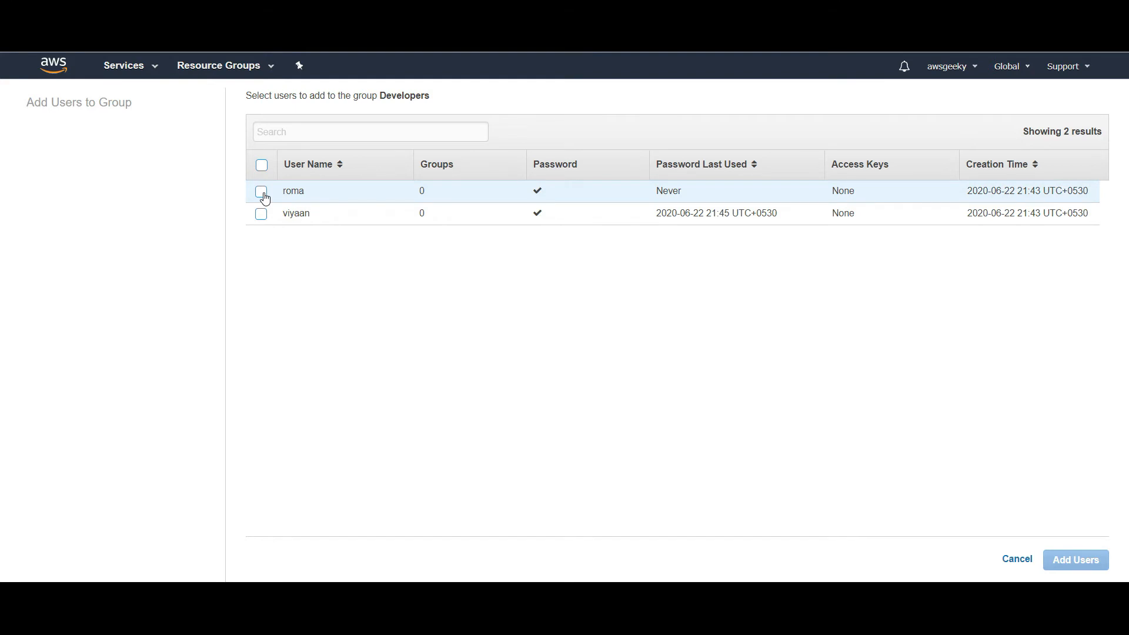
pyautogui.click(261, 171)
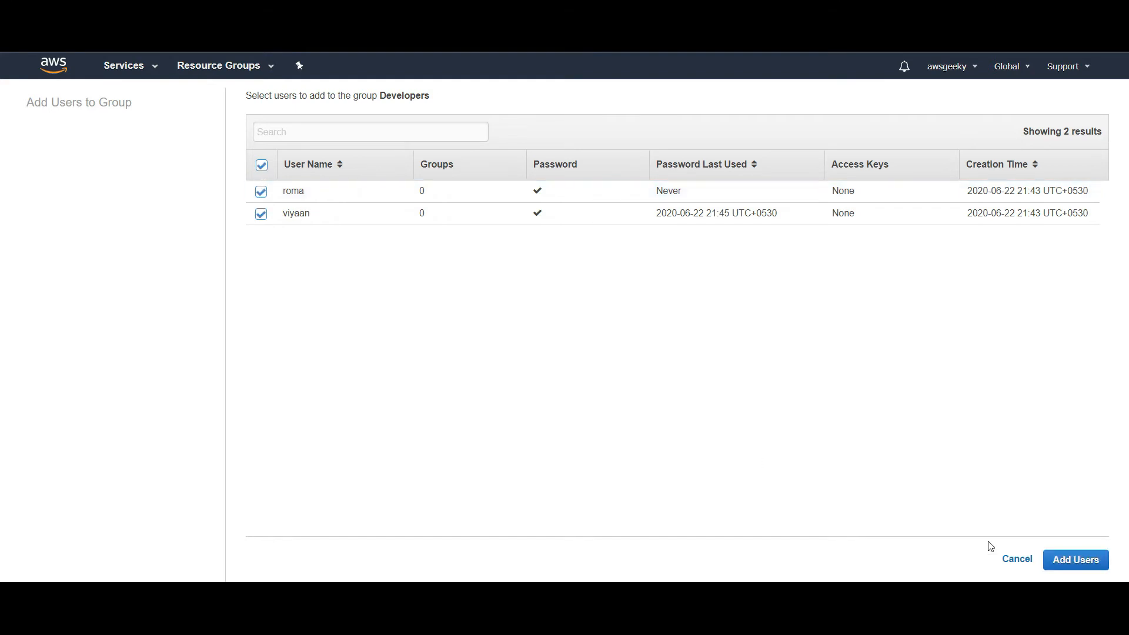
pyautogui.click(1083, 561)
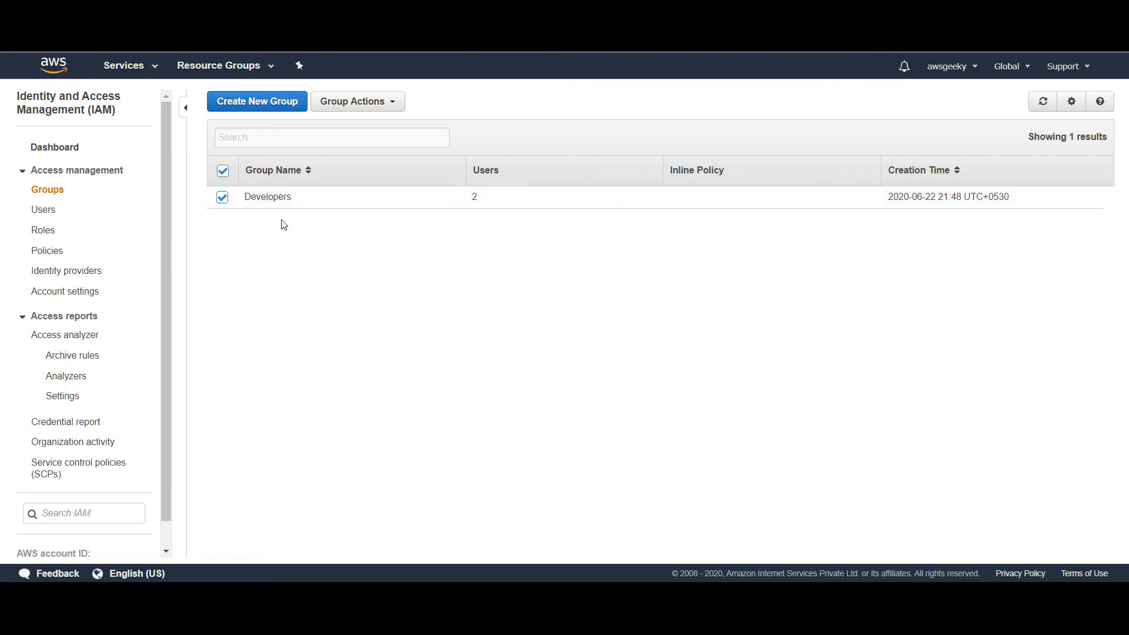
# Check the Groups and Users lists to confirm Developers now has 2 users
pyautogui.click(53, 196)
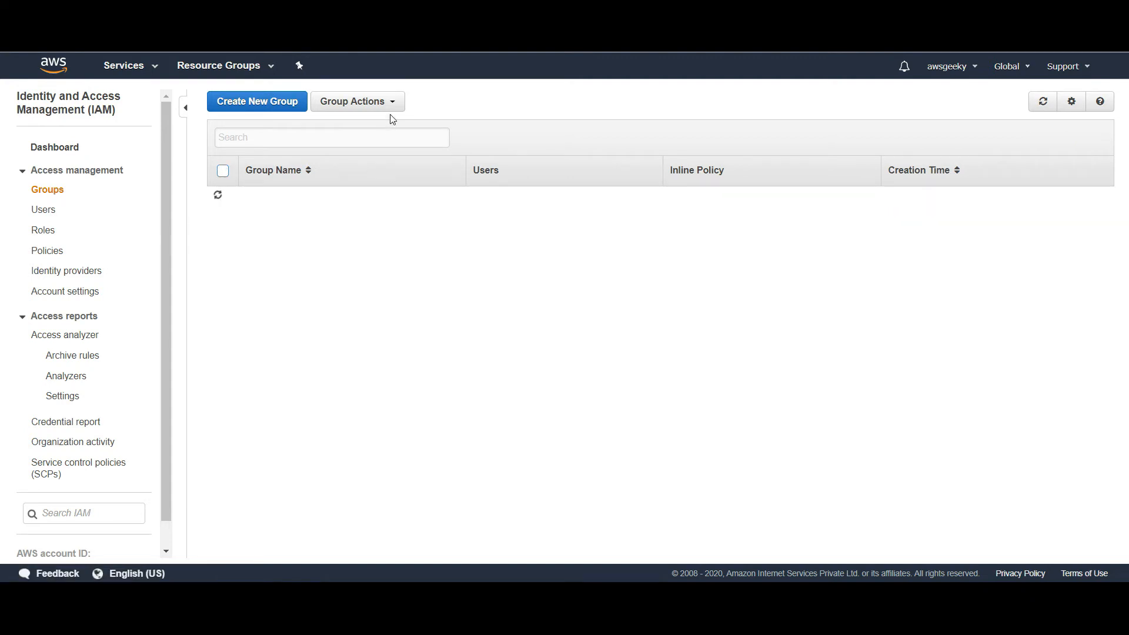
pyautogui.click(47, 214)
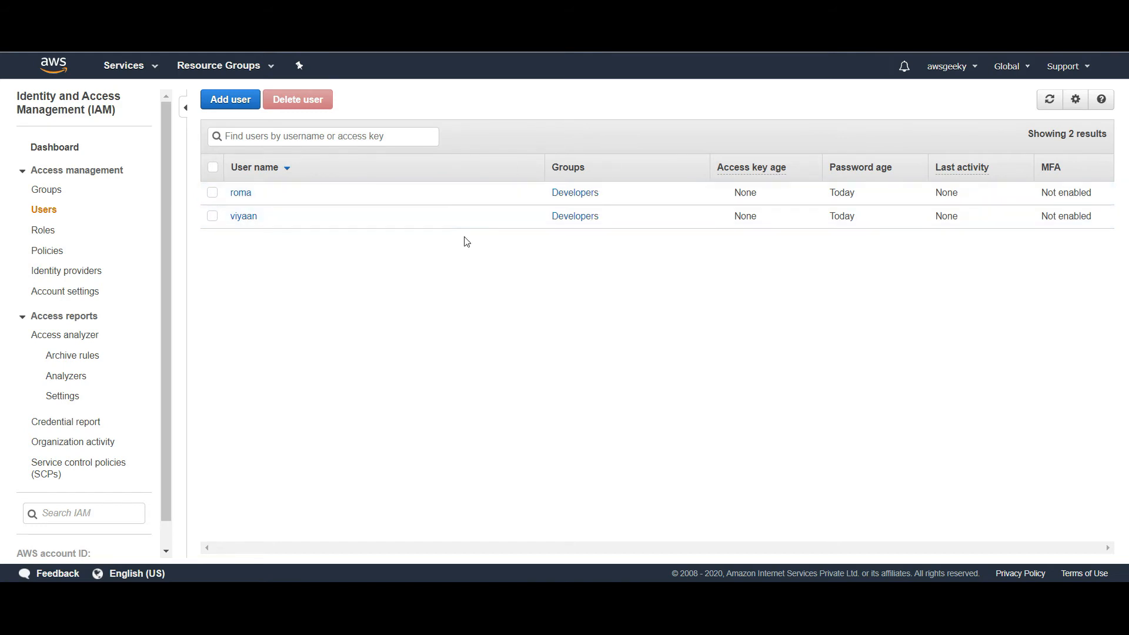
pyautogui.click(577, 197)
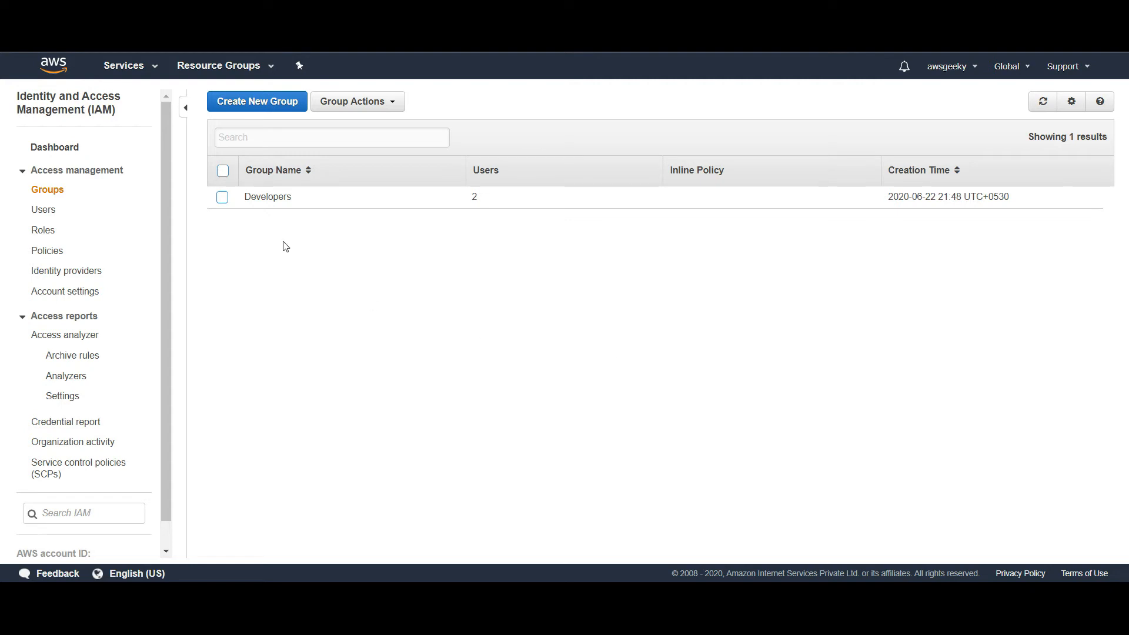
# Attach AmazonS3FullAccess to the Developers group, then switch to the other user's EC2 window
pyautogui.click(269, 198)
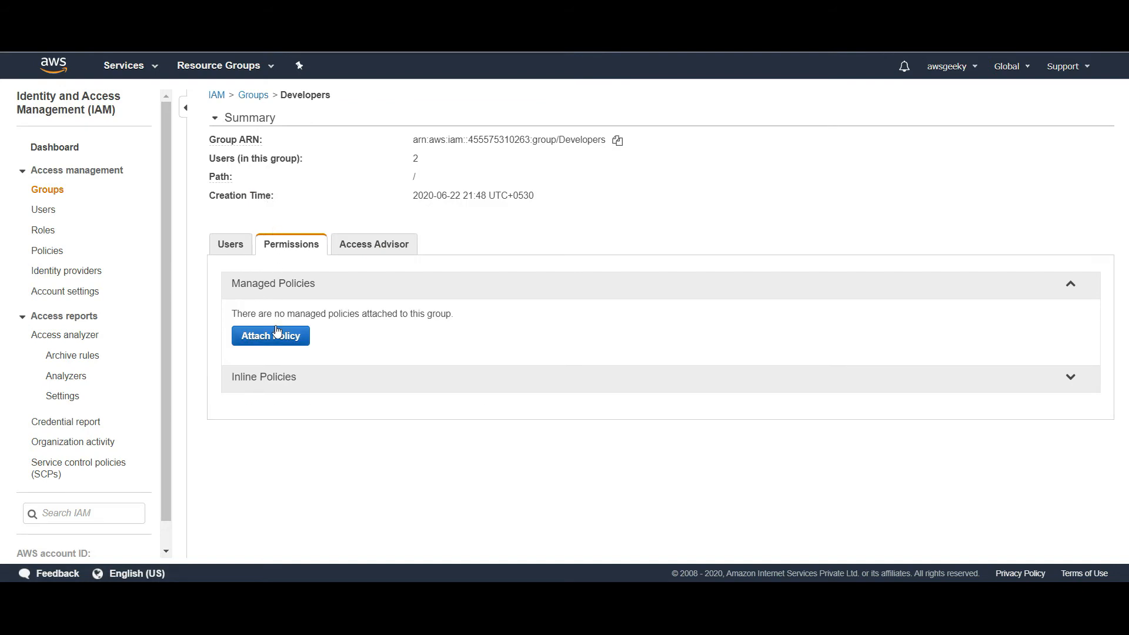
pyautogui.click(278, 334)
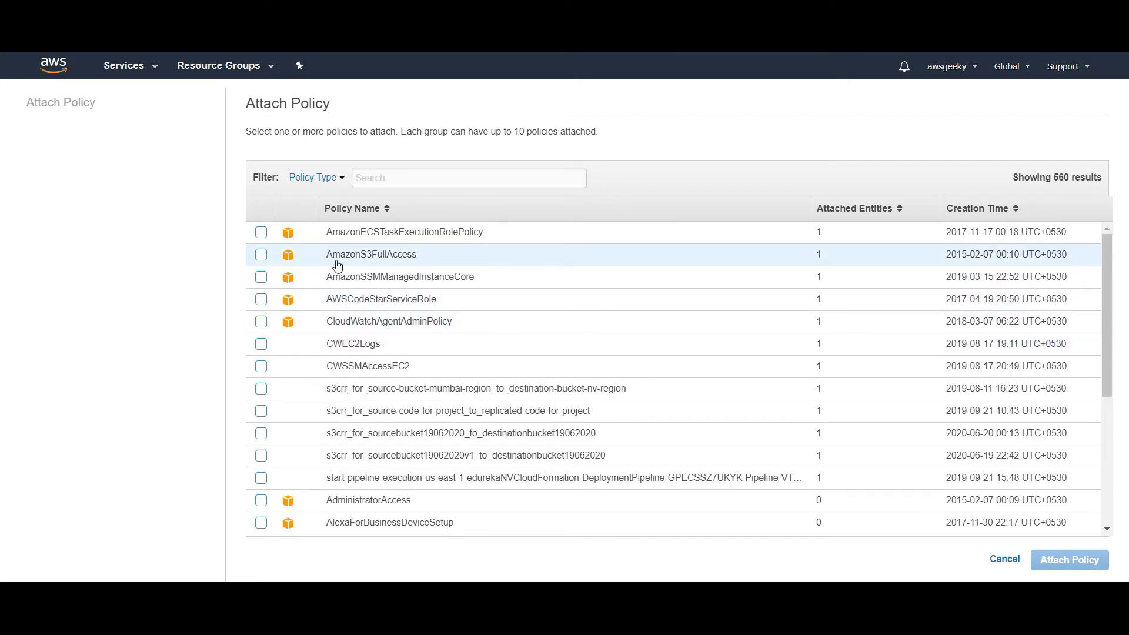
pyautogui.click(261, 256)
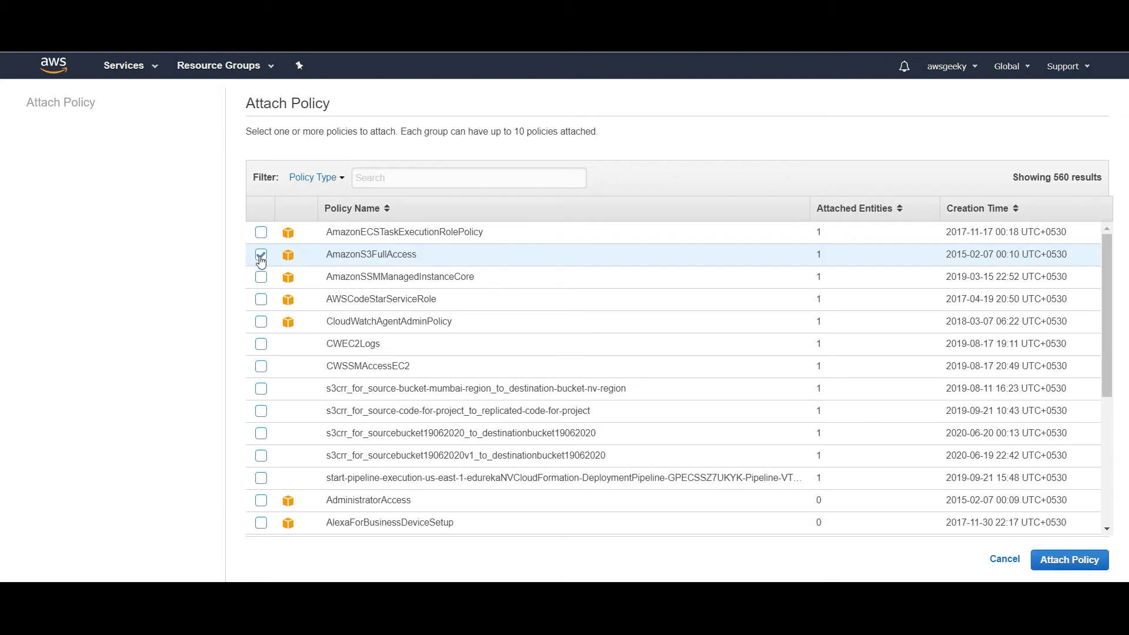
pyautogui.click(1070, 560)
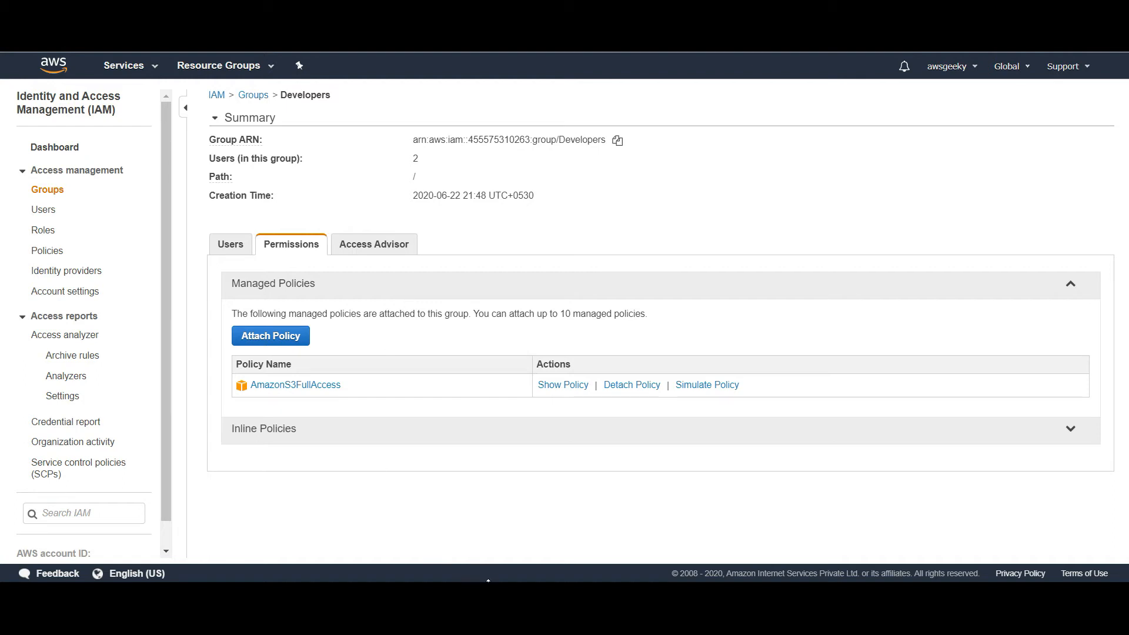
pyautogui.moveTo(489, 612)
pyautogui.click(568, 529)
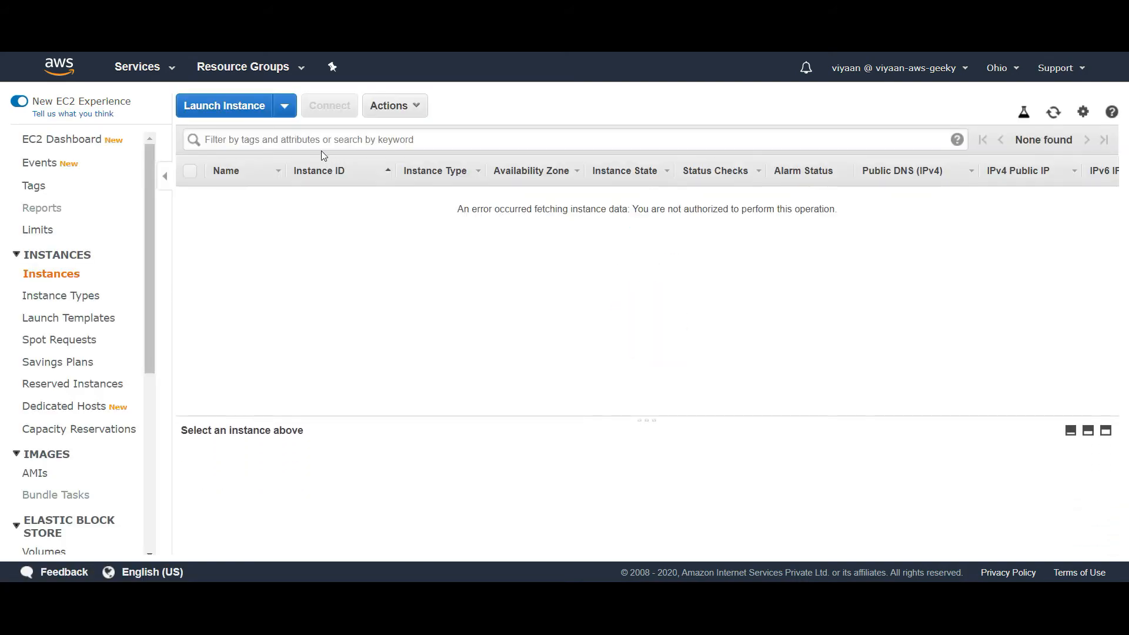
# Go to the S3 console through Services history, where it lists 0 buckets
pyautogui.tripleClick(586, 206)
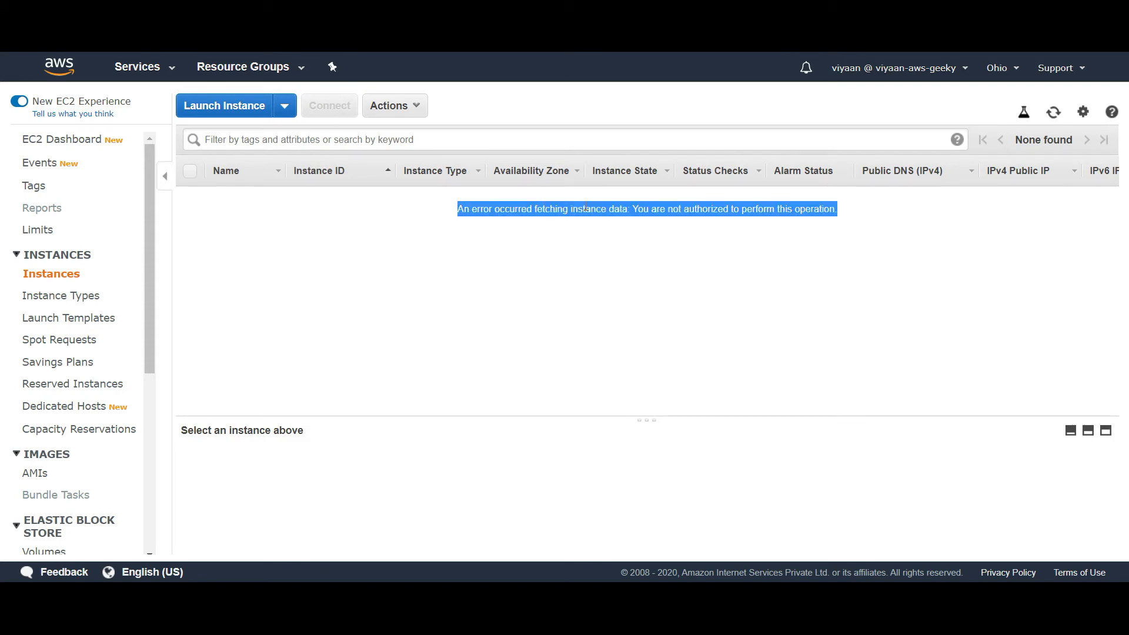
pyautogui.click(419, 223)
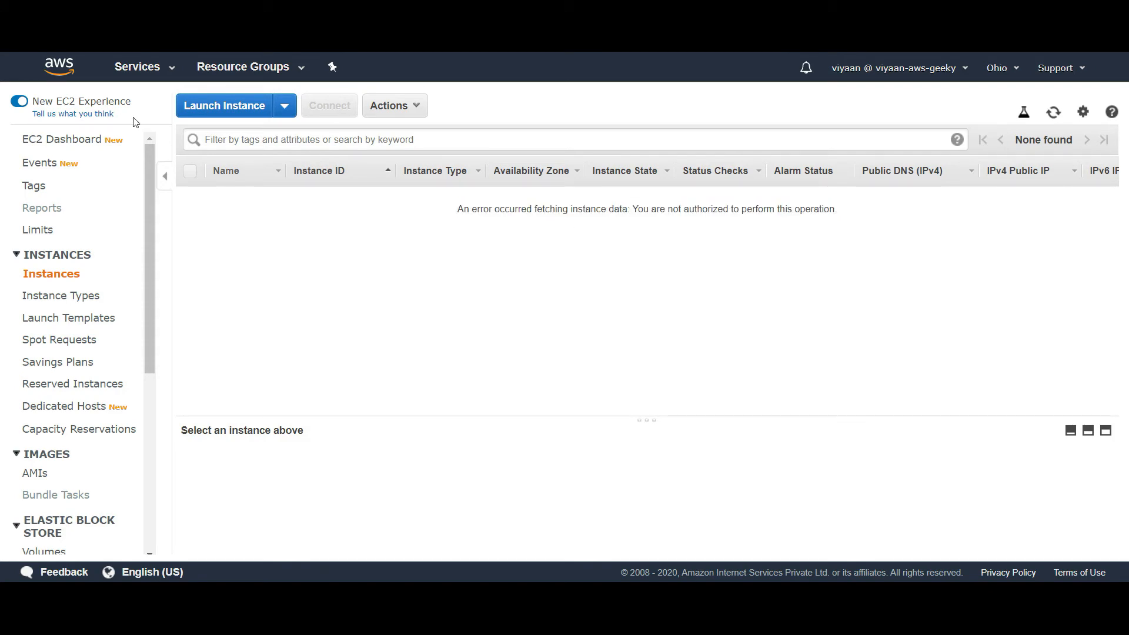
pyautogui.click(156, 69)
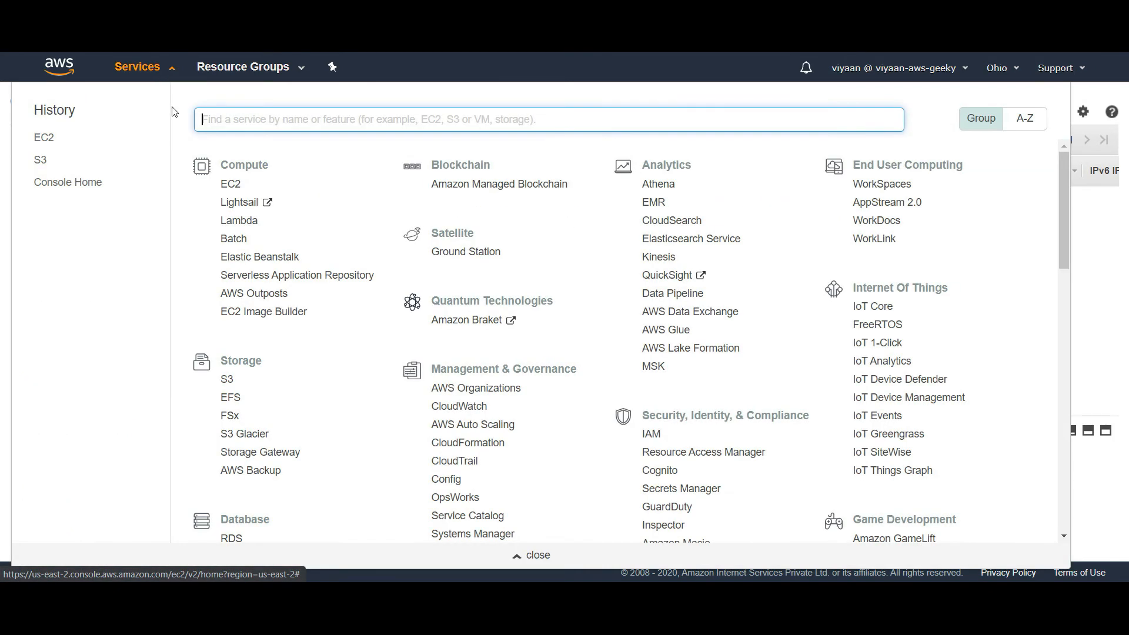
pyautogui.click(40, 161)
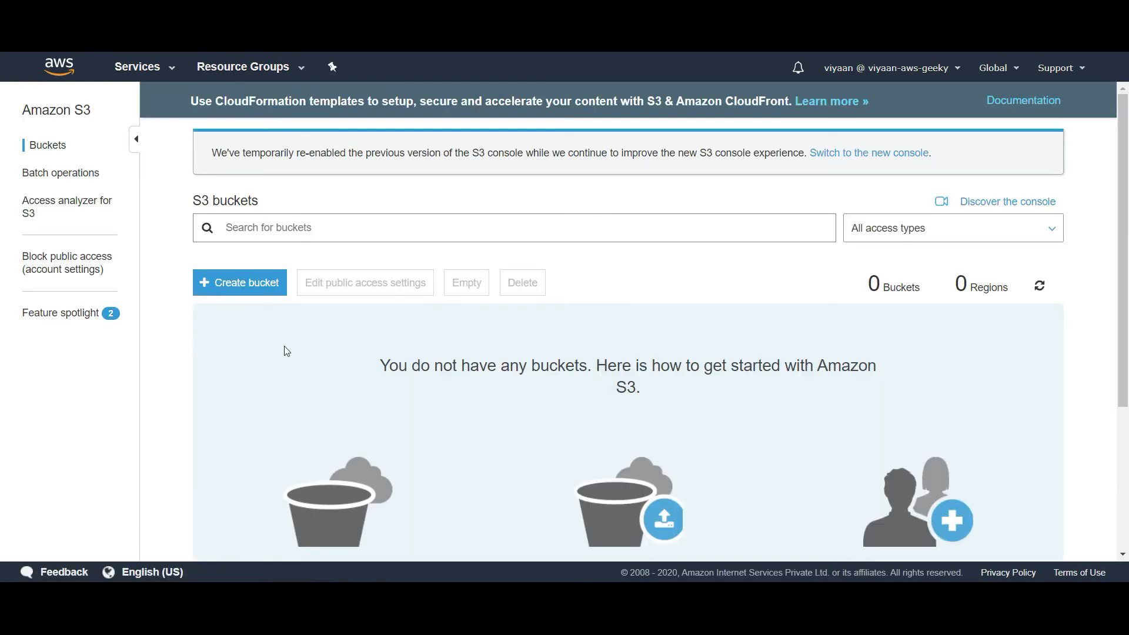
# Create an S3 bucket named demo43w324 with default options and permissions
pyautogui.click(227, 283)
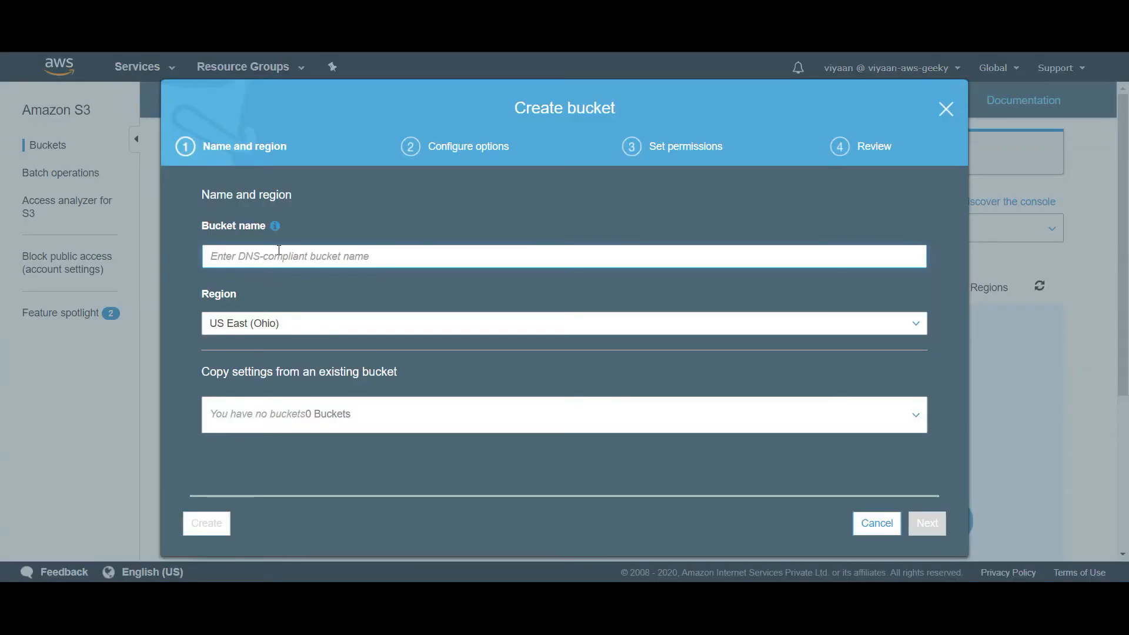
pyautogui.write('demo43w324')
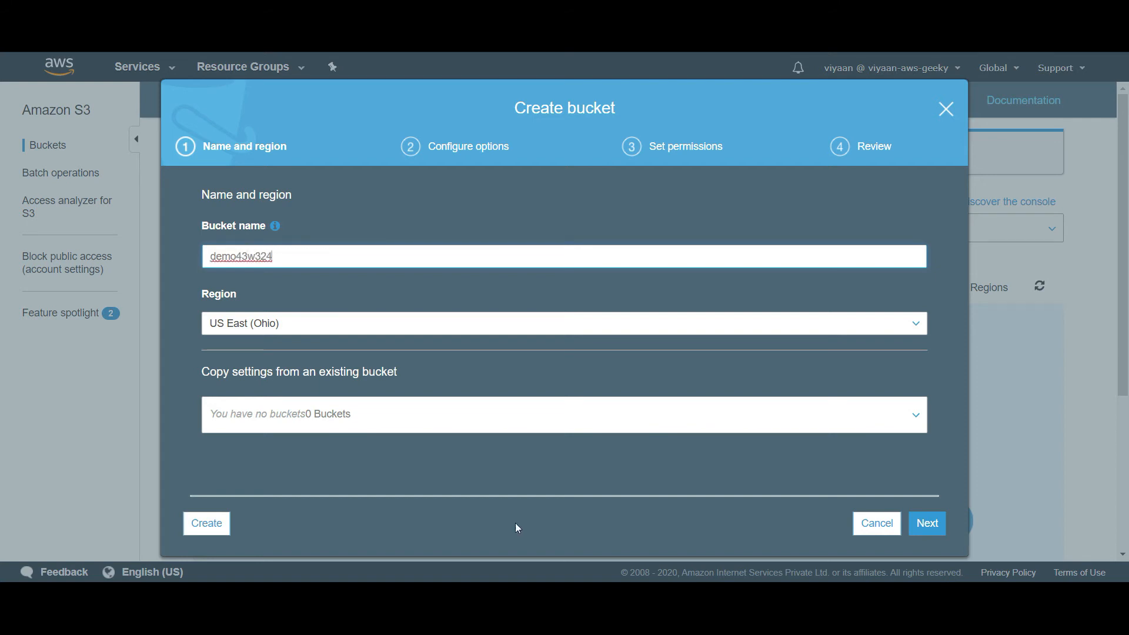
pyautogui.click(928, 524)
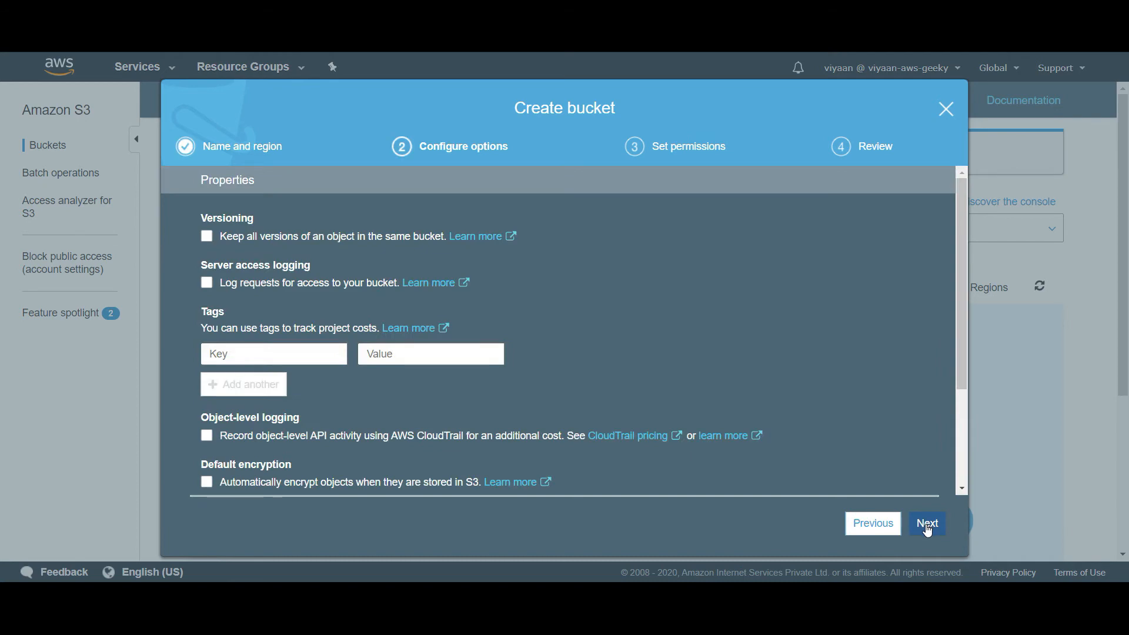
pyautogui.click(928, 525)
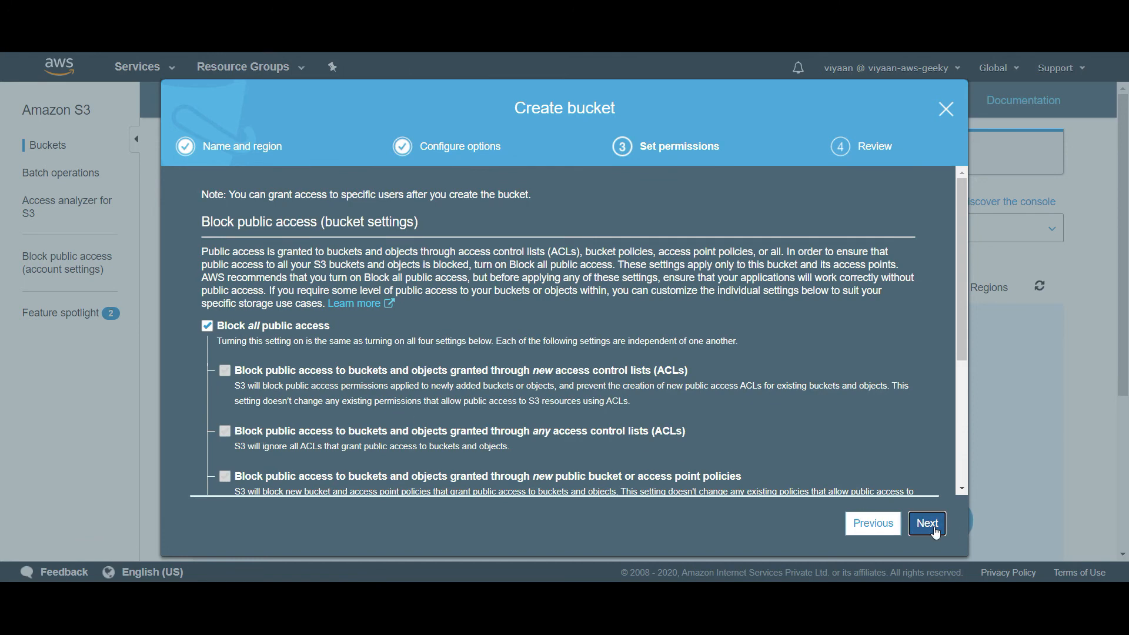
pyautogui.click(929, 529)
pyautogui.click(934, 528)
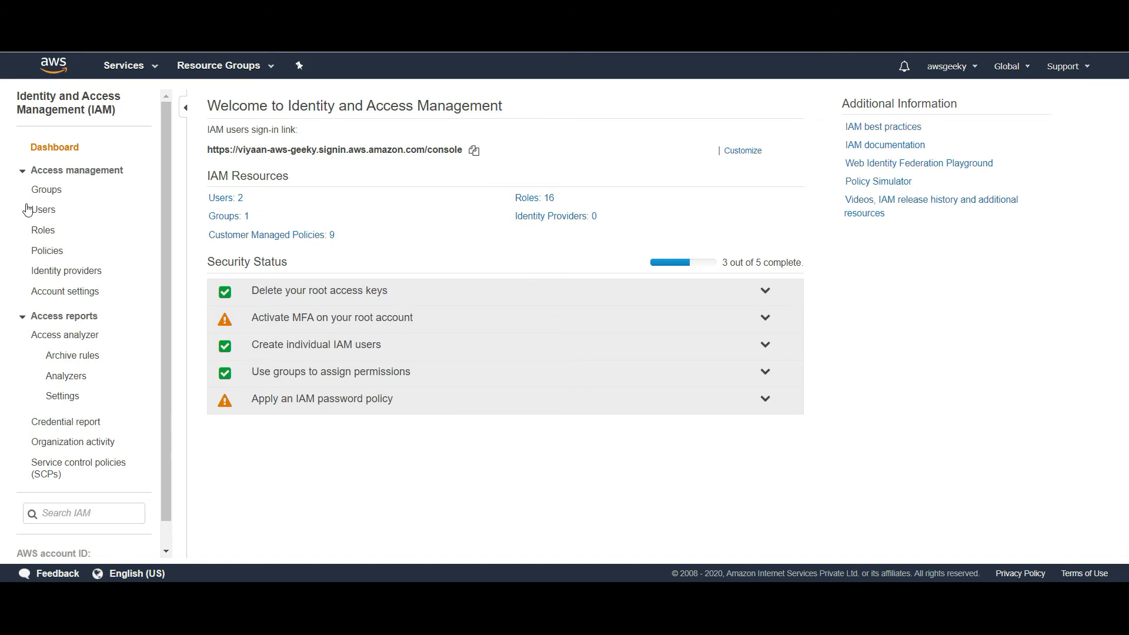
# Go to the second user's summary and choose to attach existing policies directly
pyautogui.click(45, 212)
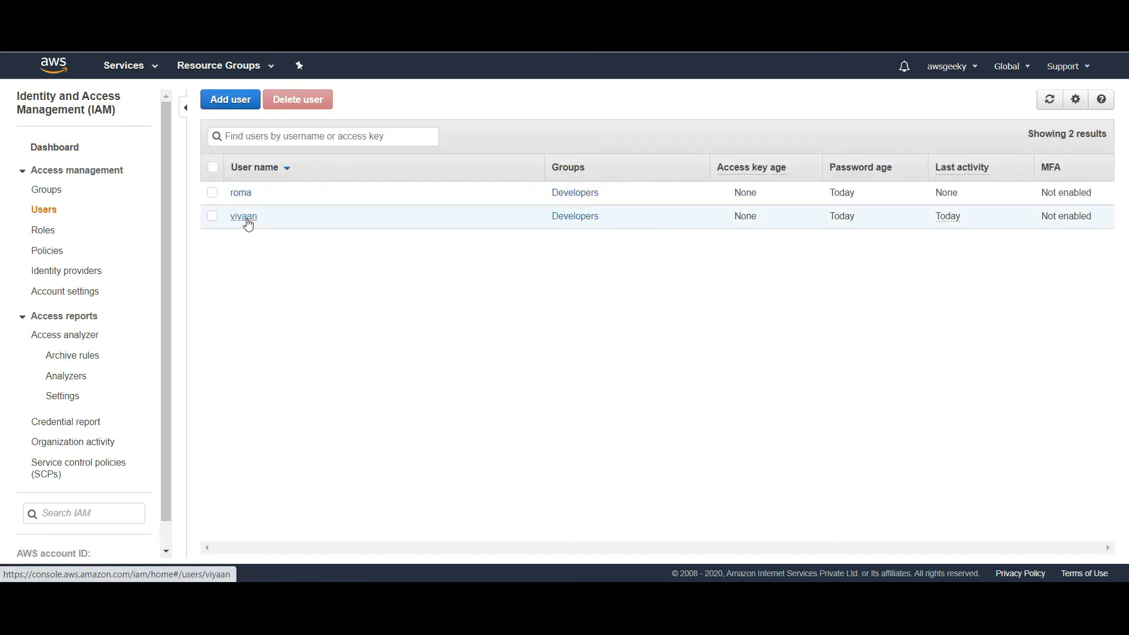
pyautogui.click(246, 218)
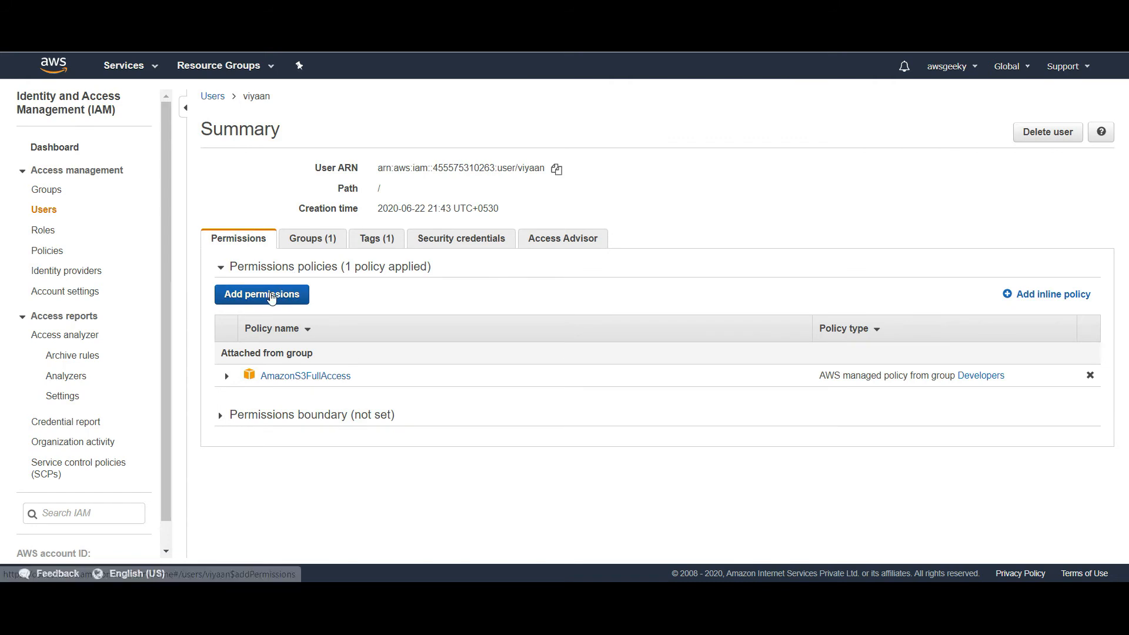
pyautogui.click(271, 298)
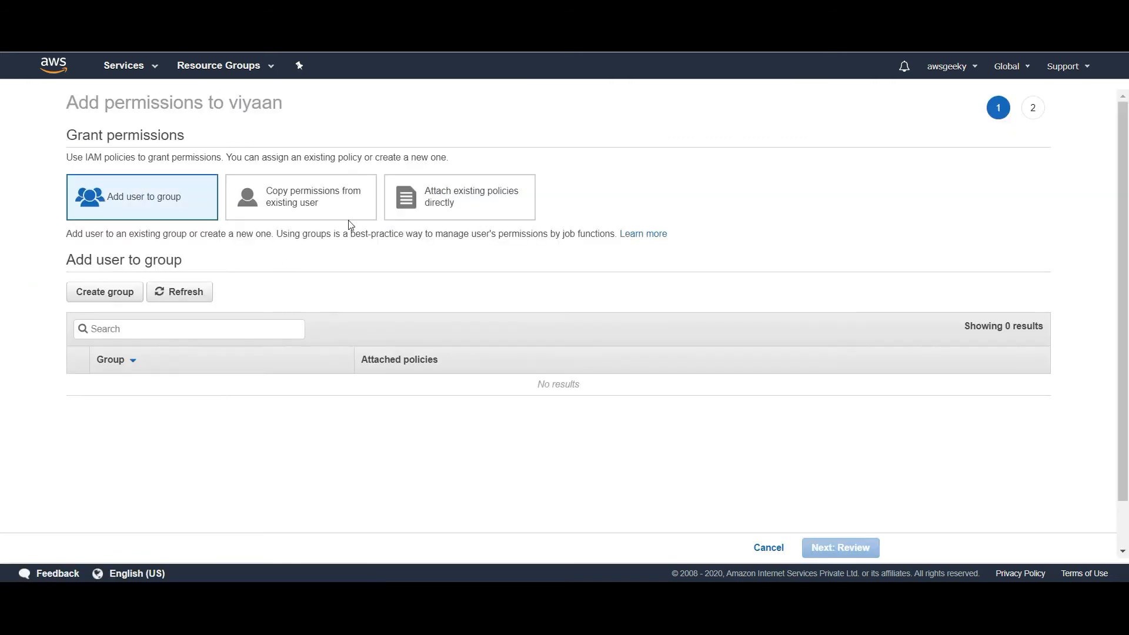
pyautogui.click(458, 197)
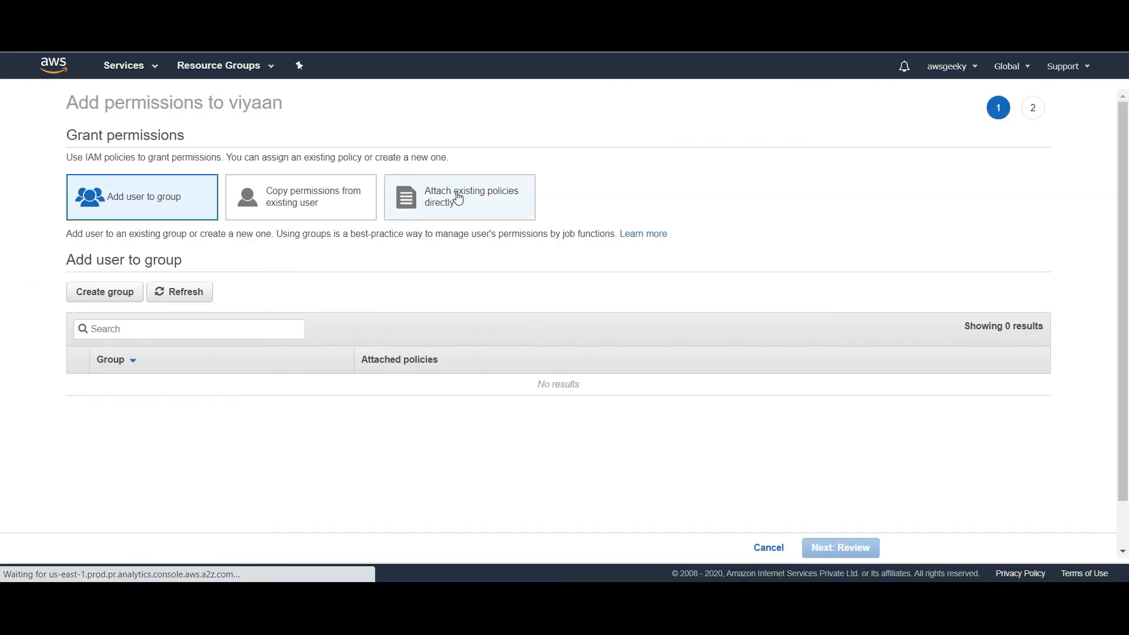
# Attach AmazonEC2ReadOnlyAccess to the user and show the AmazonS3FullAccess policy inherited from Developers
pyautogui.click(277, 273)
pyautogui.write('ec2')
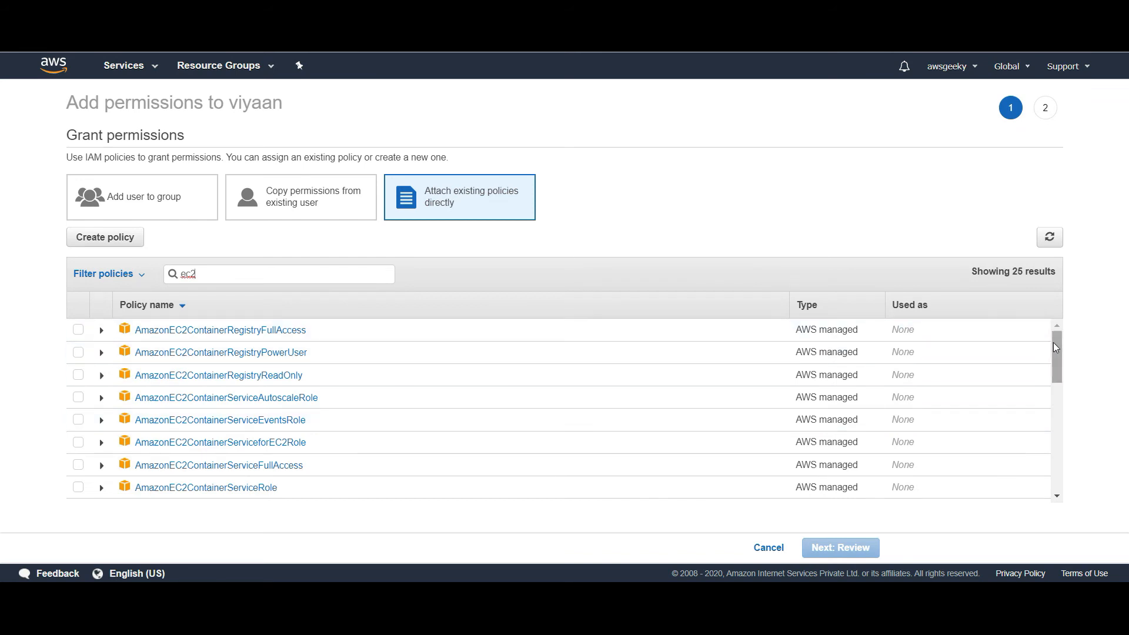
pyautogui.moveTo(1054, 344); pyautogui.dragTo(1062, 369)
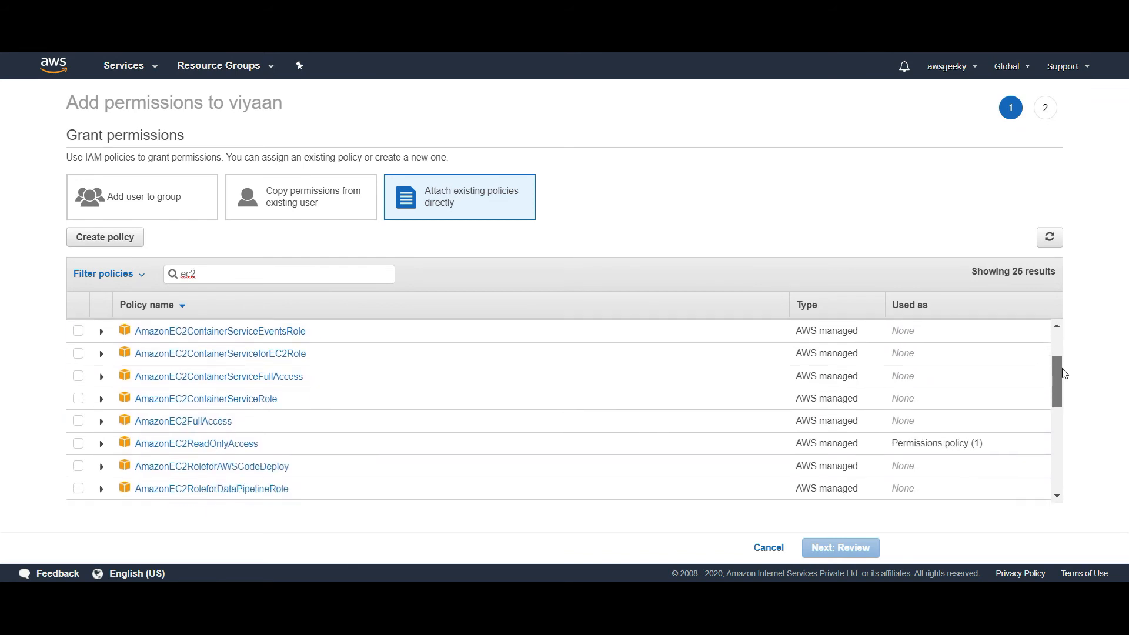
pyautogui.click(78, 444)
pyautogui.click(854, 547)
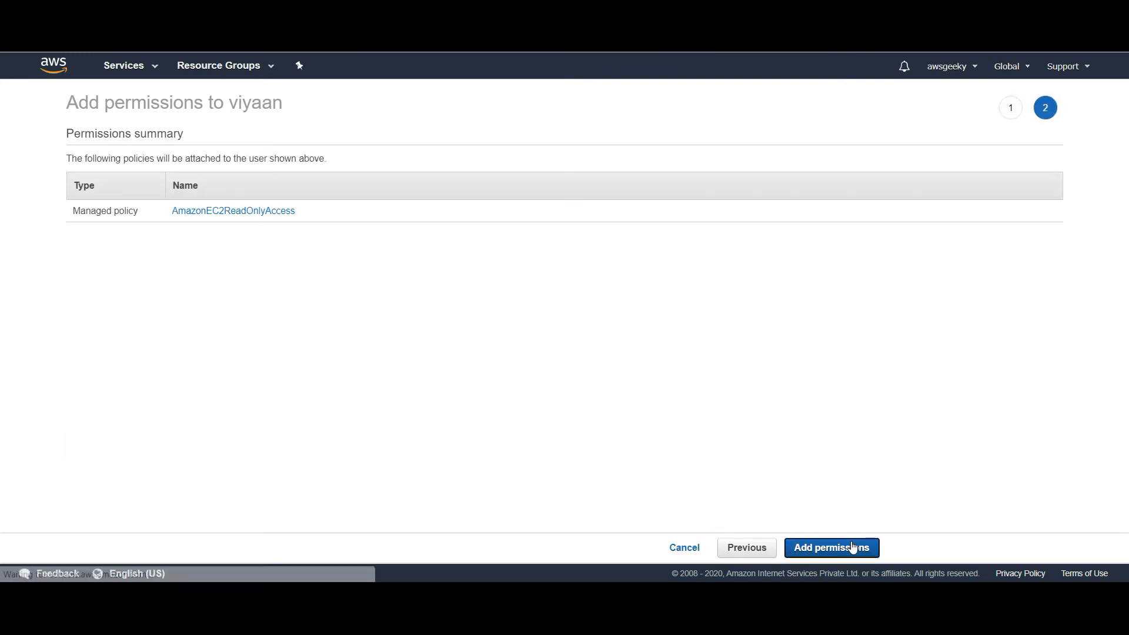
pyautogui.click(852, 547)
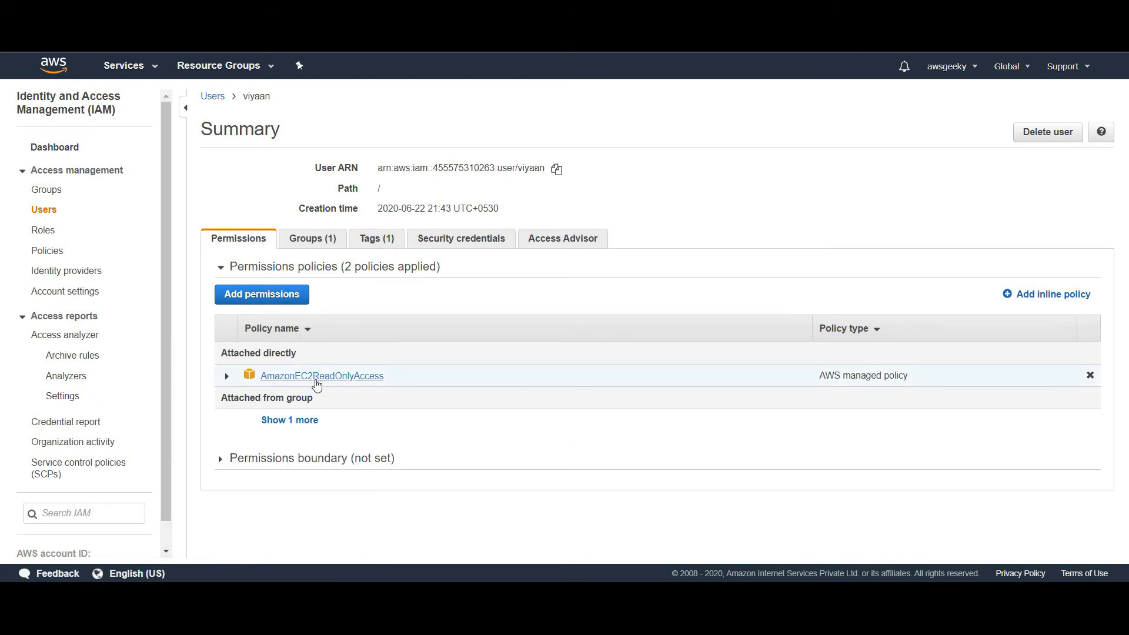
pyautogui.click(288, 420)
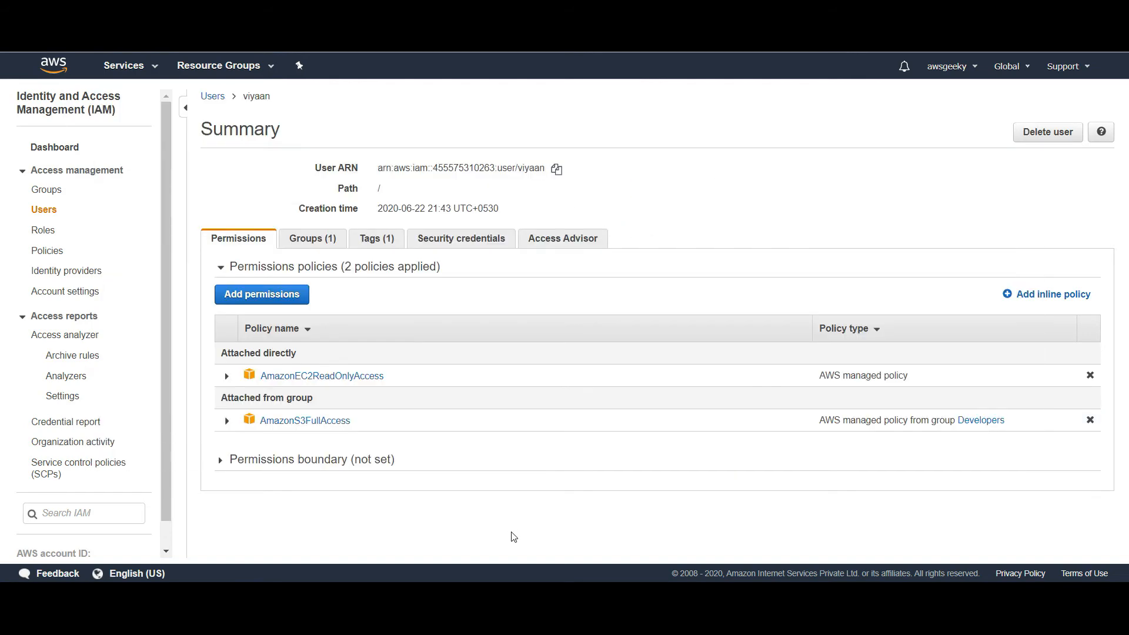
pyautogui.moveTo(524, 594)
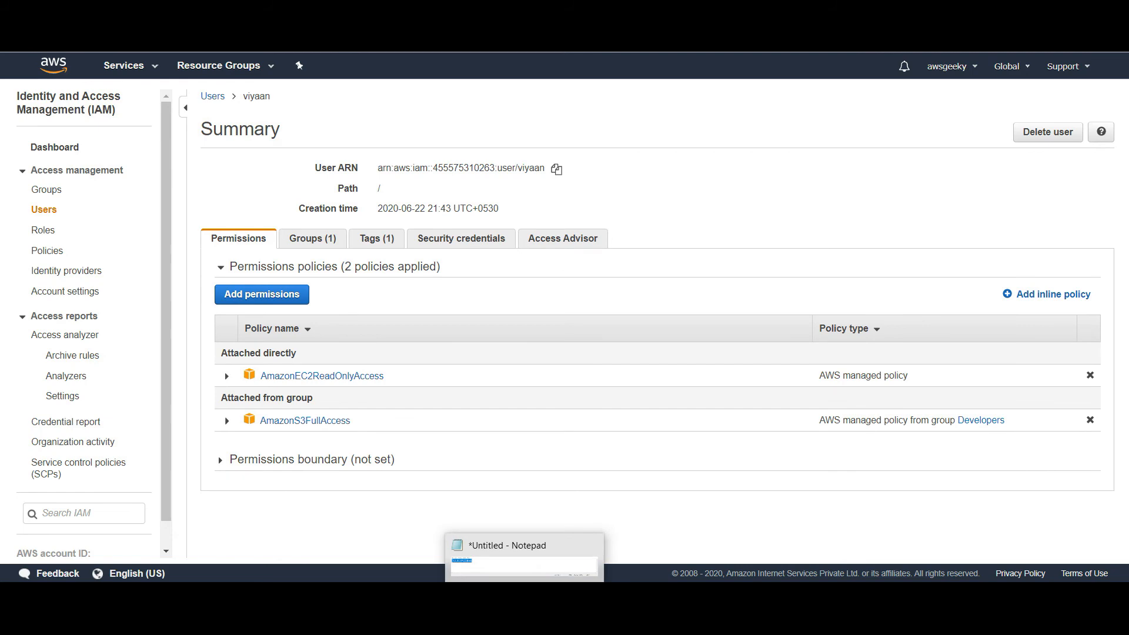
# In the user's session, load EC2 Instances error-free and confirm no instances are running
pyautogui.click(550, 536)
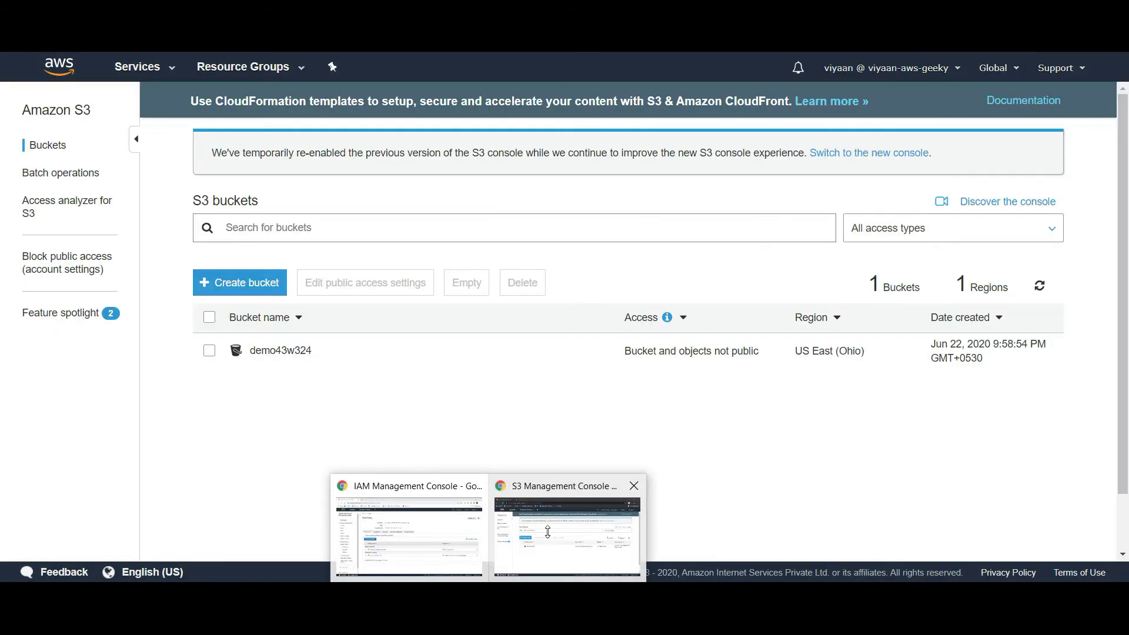
pyautogui.click(170, 69)
pyautogui.click(227, 186)
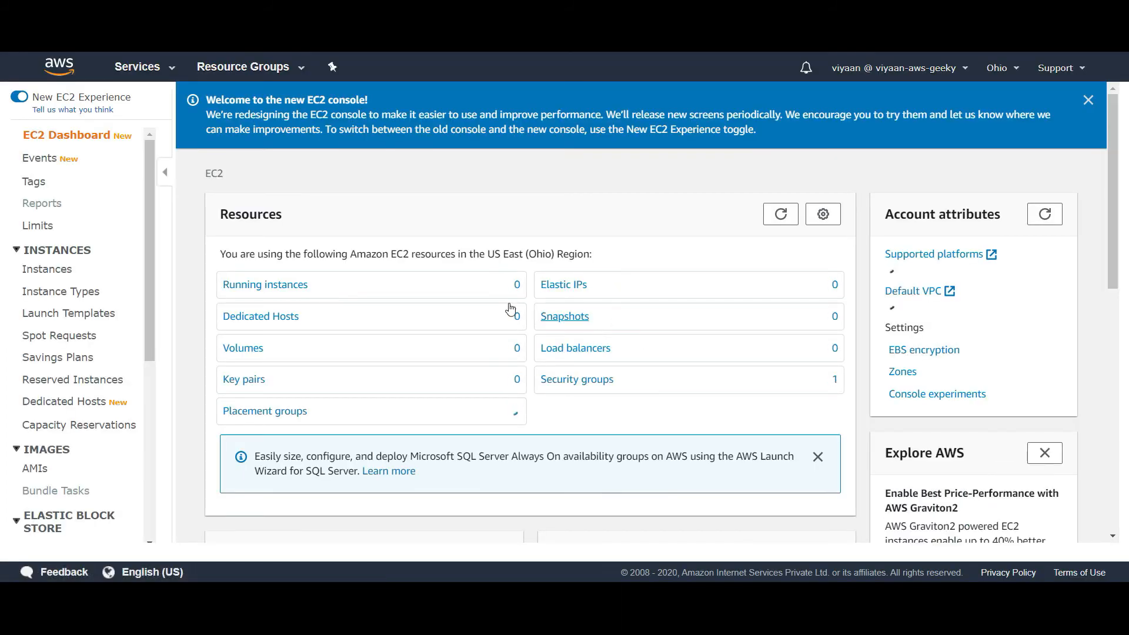
pyautogui.click(268, 285)
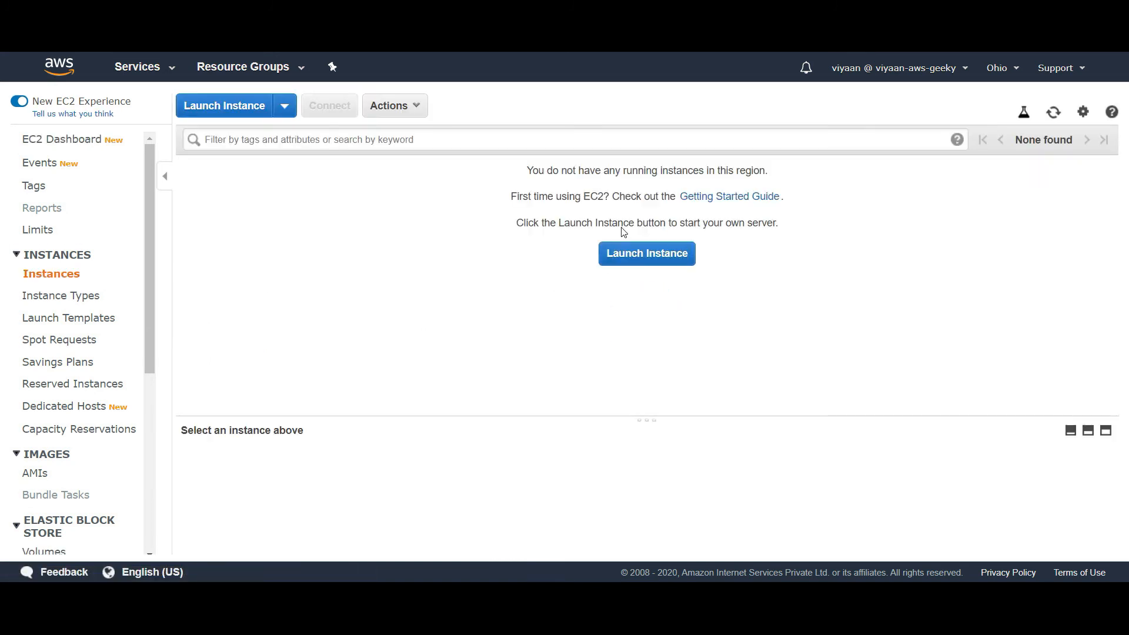
pyautogui.moveTo(528, 170); pyautogui.dragTo(816, 227)
pyautogui.click(816, 227)
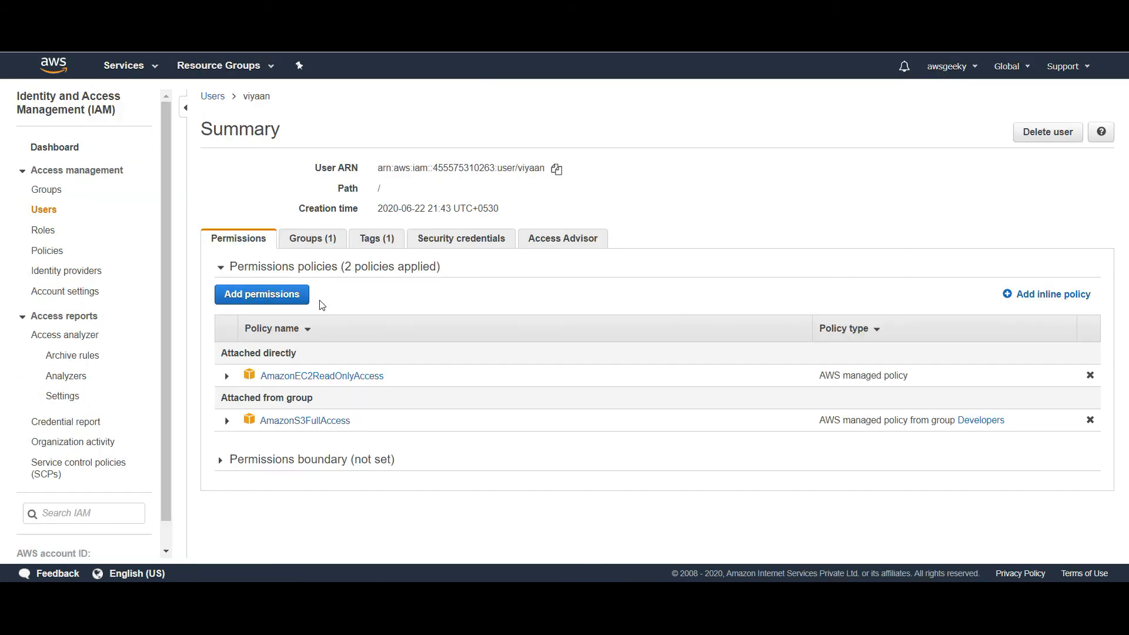
# Start editing AWSGeekyEC2Role's trust relationship, which currently trusts ec2.amazonaws.com
pyautogui.click(44, 231)
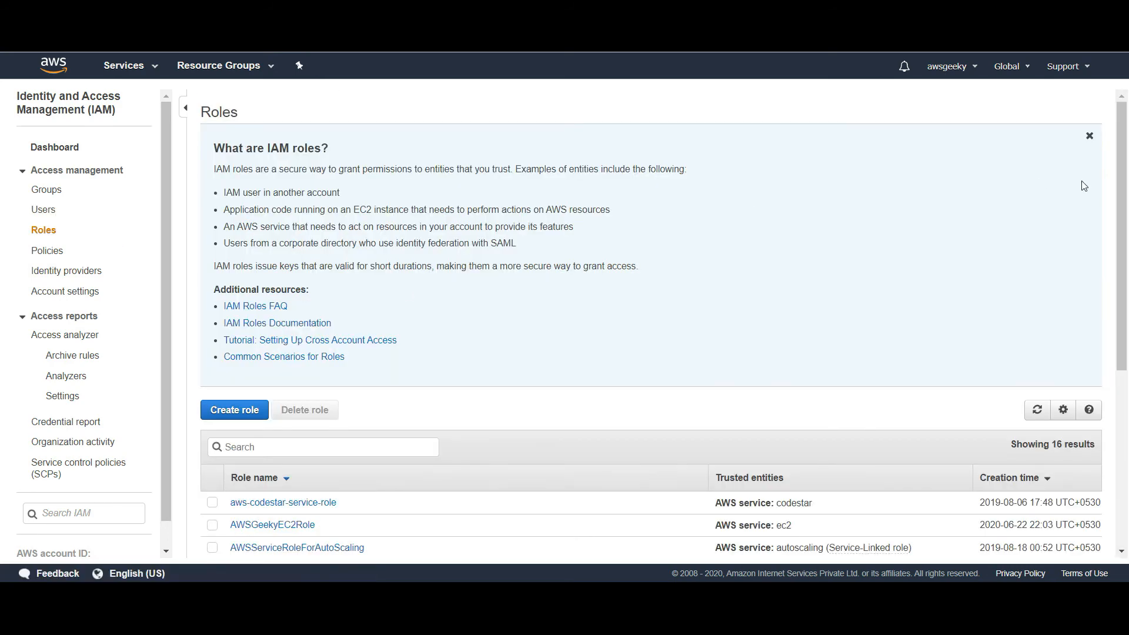
pyautogui.moveTo(1125, 166); pyautogui.dragTo(1121, 275)
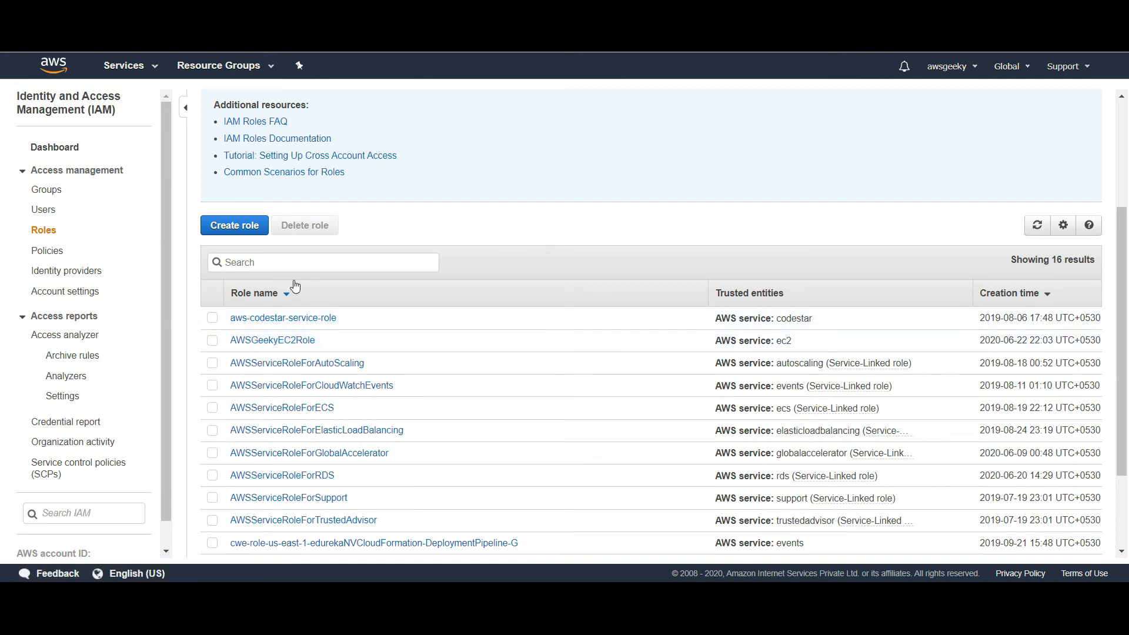
pyautogui.click(268, 346)
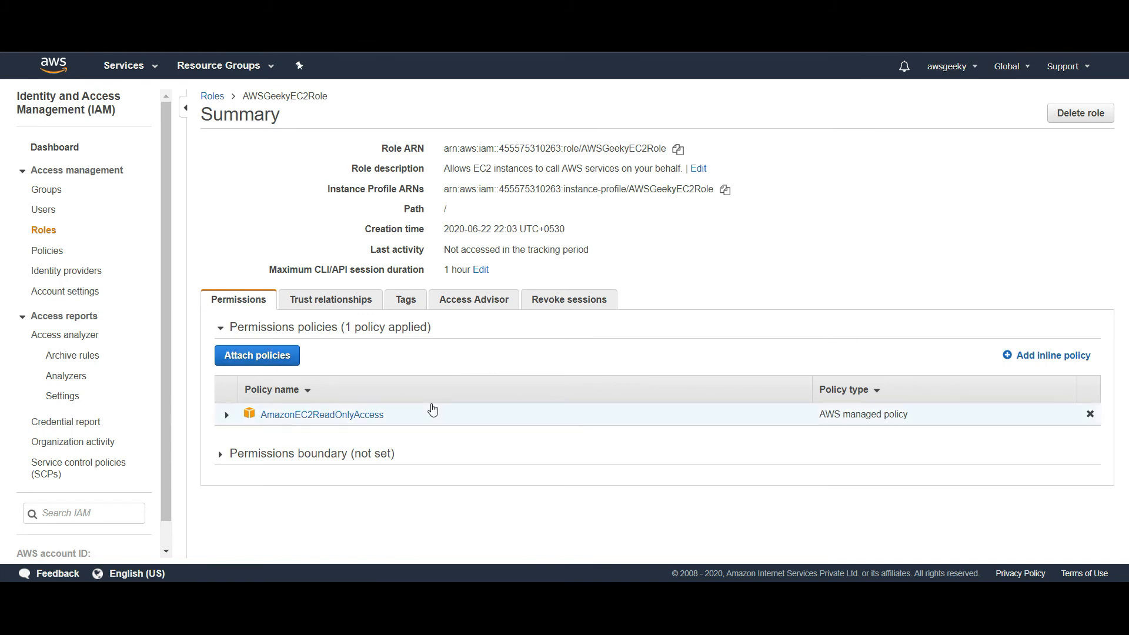
pyautogui.click(340, 307)
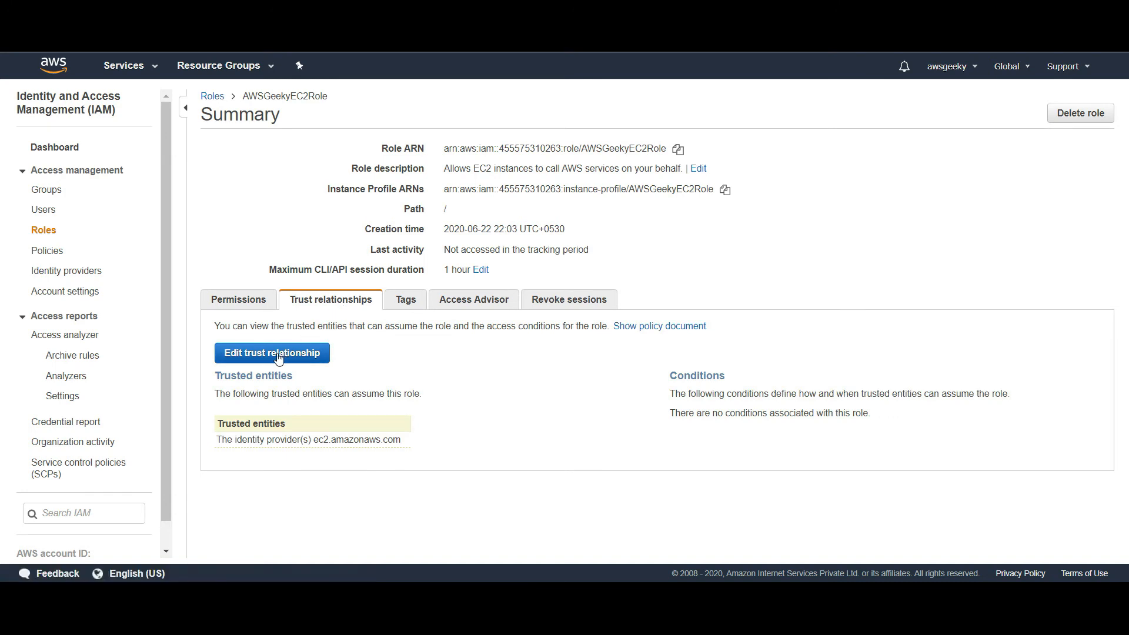
pyautogui.click(279, 355)
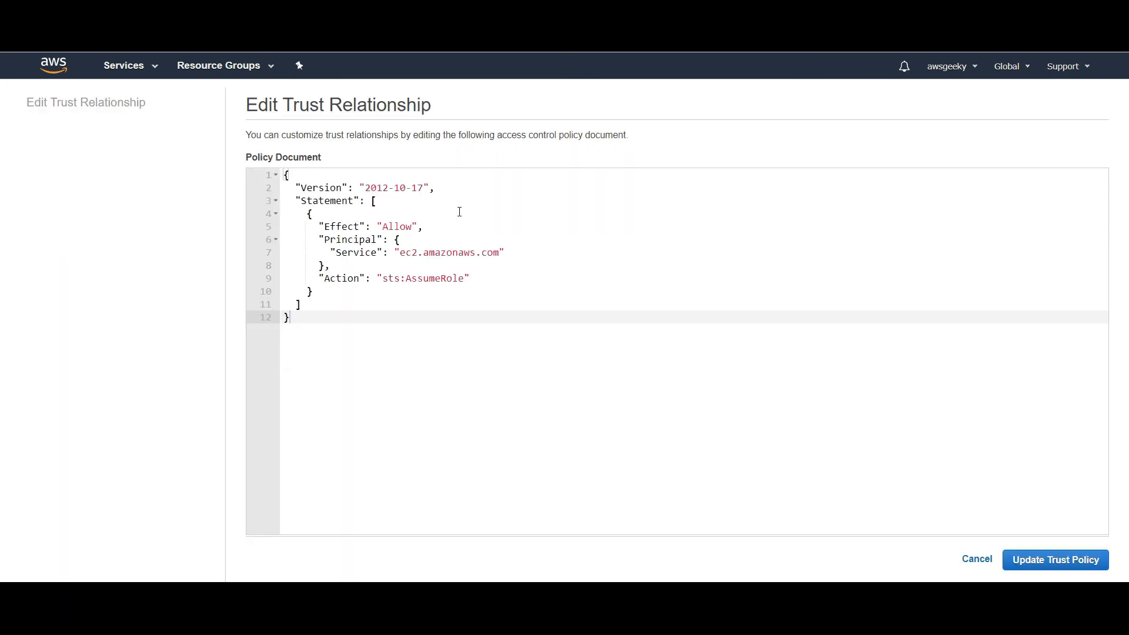
# Inspect the trust policy's ec2.amazonaws.com principal on line 7 without changing it
pyautogui.moveTo(284, 174); pyautogui.dragTo(319, 385)
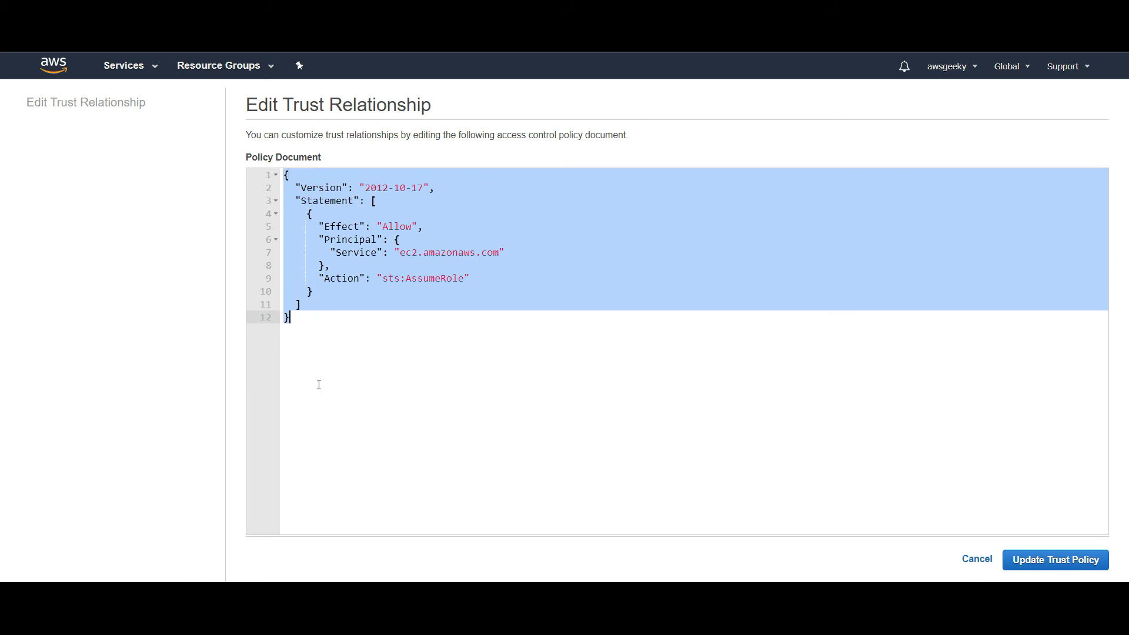
pyautogui.click(329, 324)
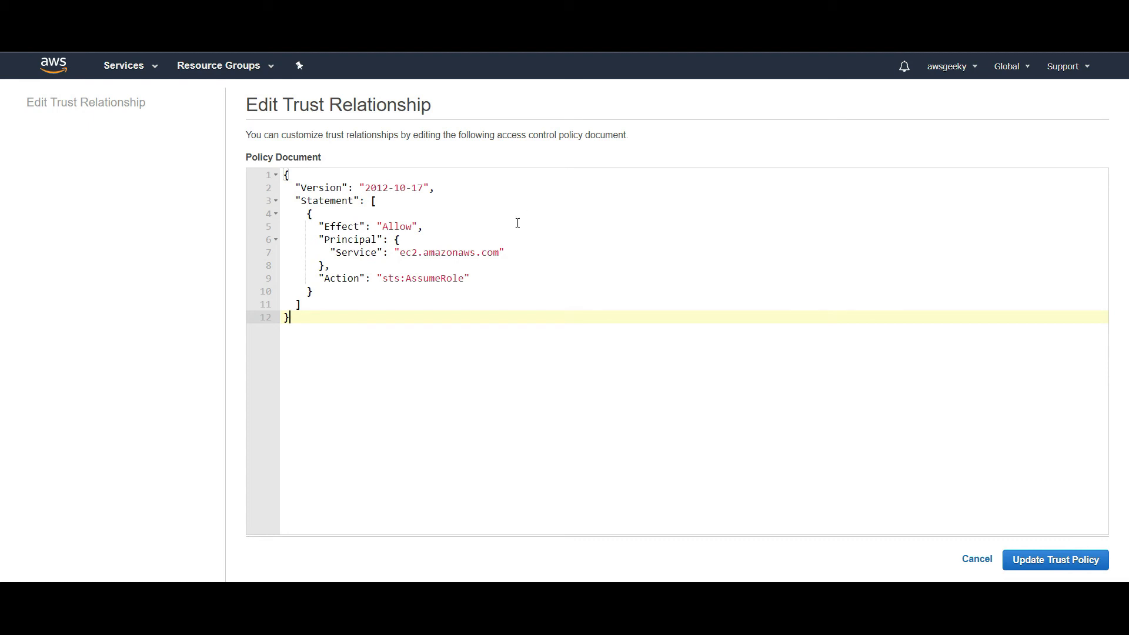
pyautogui.moveTo(500, 250); pyautogui.dragTo(331, 256)
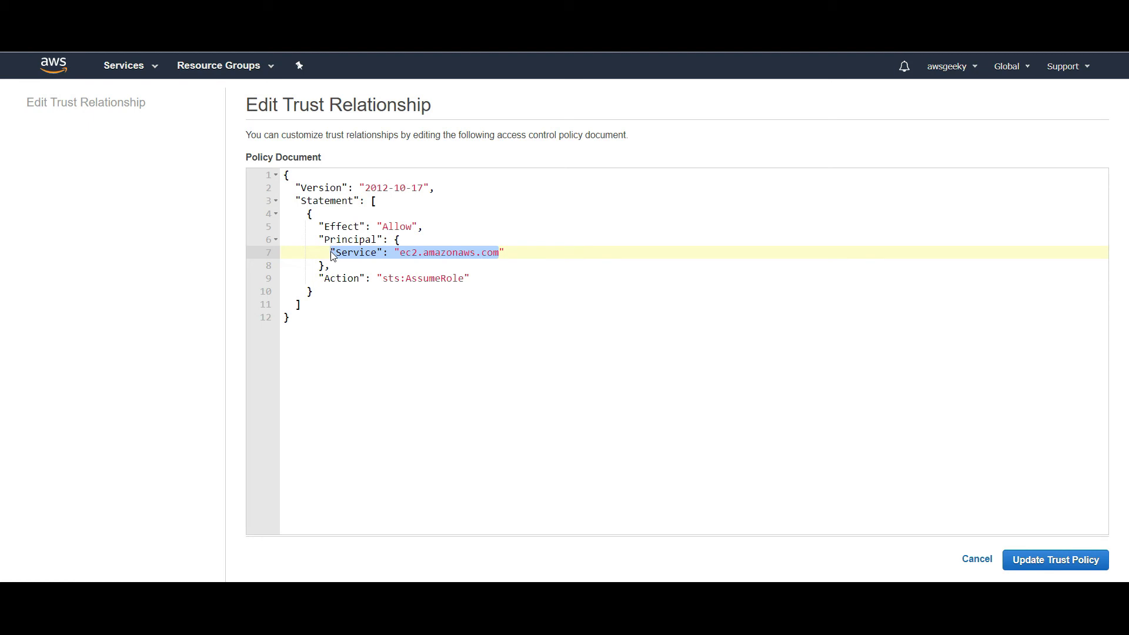
pyautogui.doubleClick(451, 257)
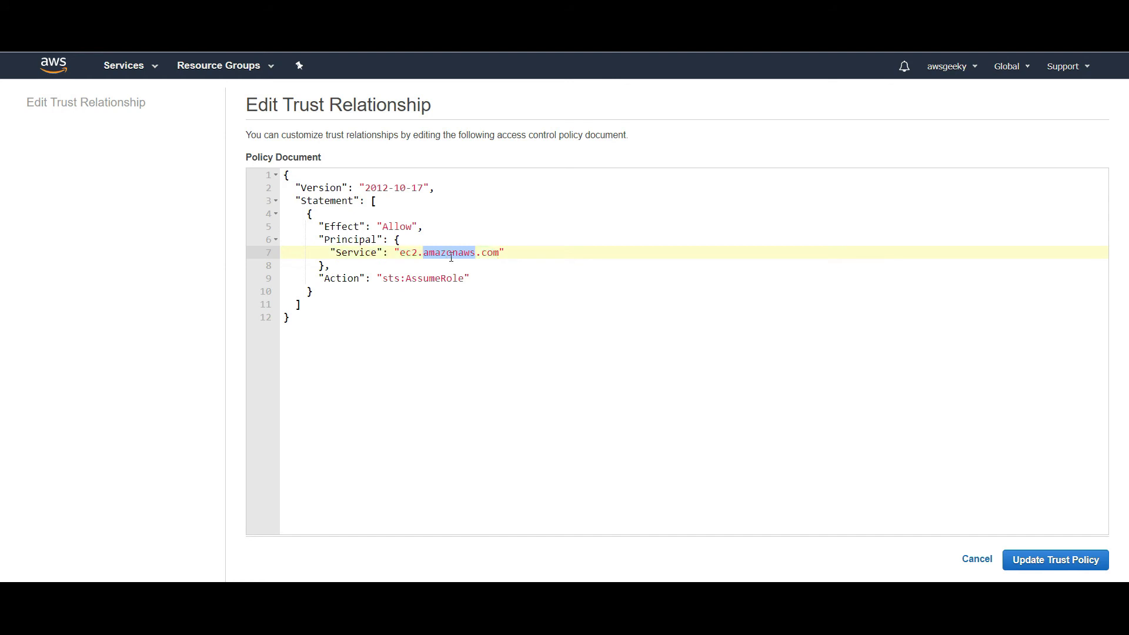
pyautogui.click(143, 71)
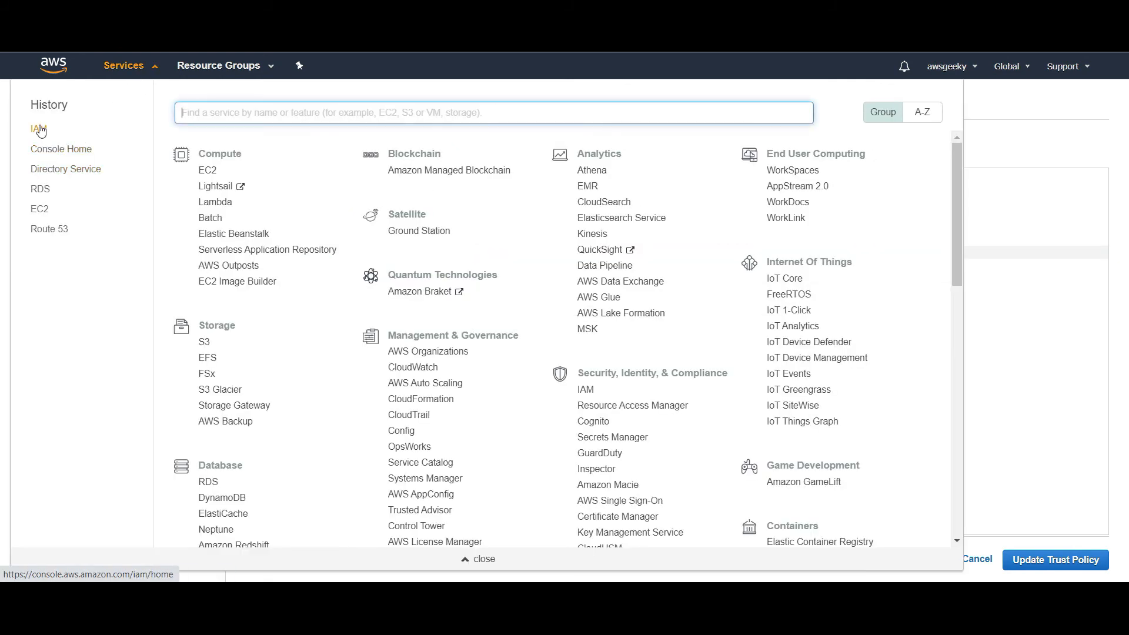
# Copy the user's ARN from their IAM summary and return to the 16-role Roles list
pyautogui.click(38, 129)
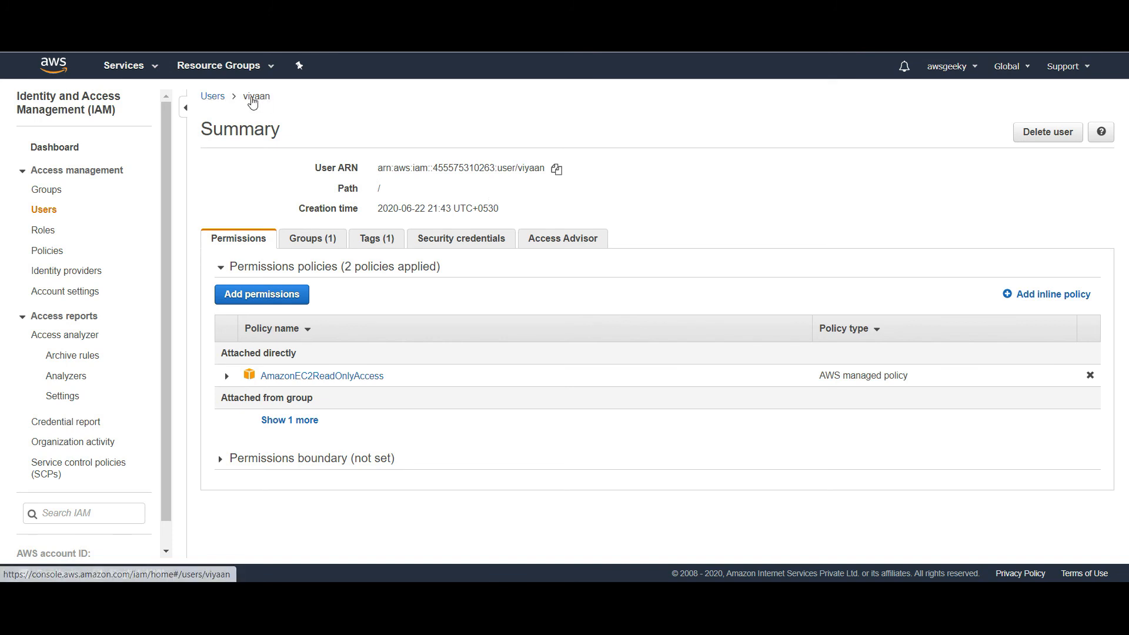
pyautogui.tripleClick(379, 167)
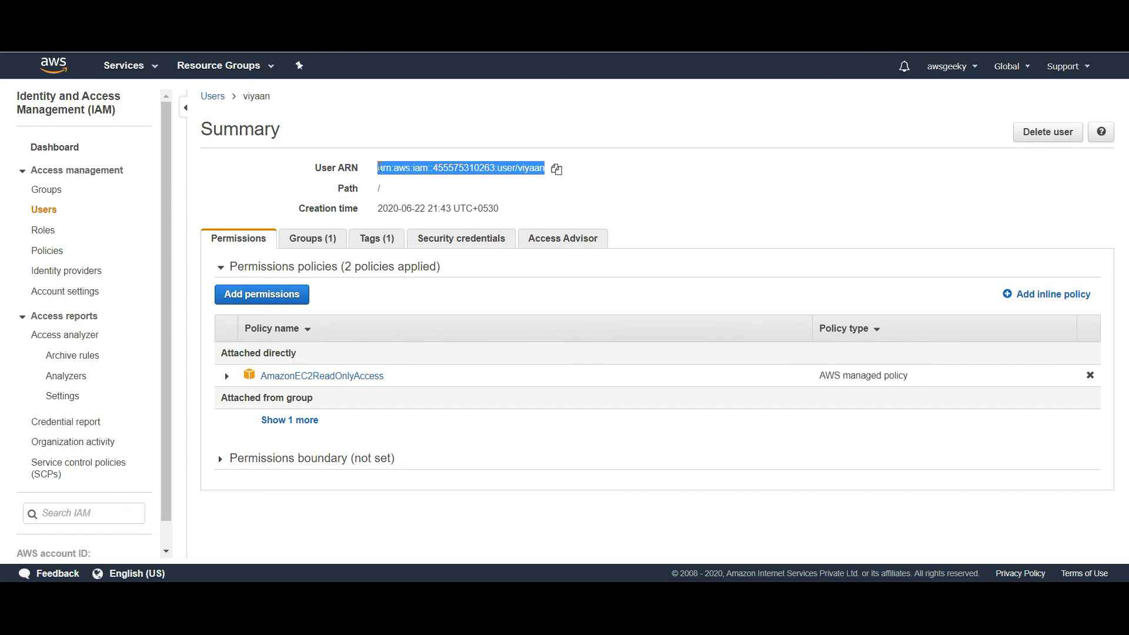
pyautogui.click(557, 170)
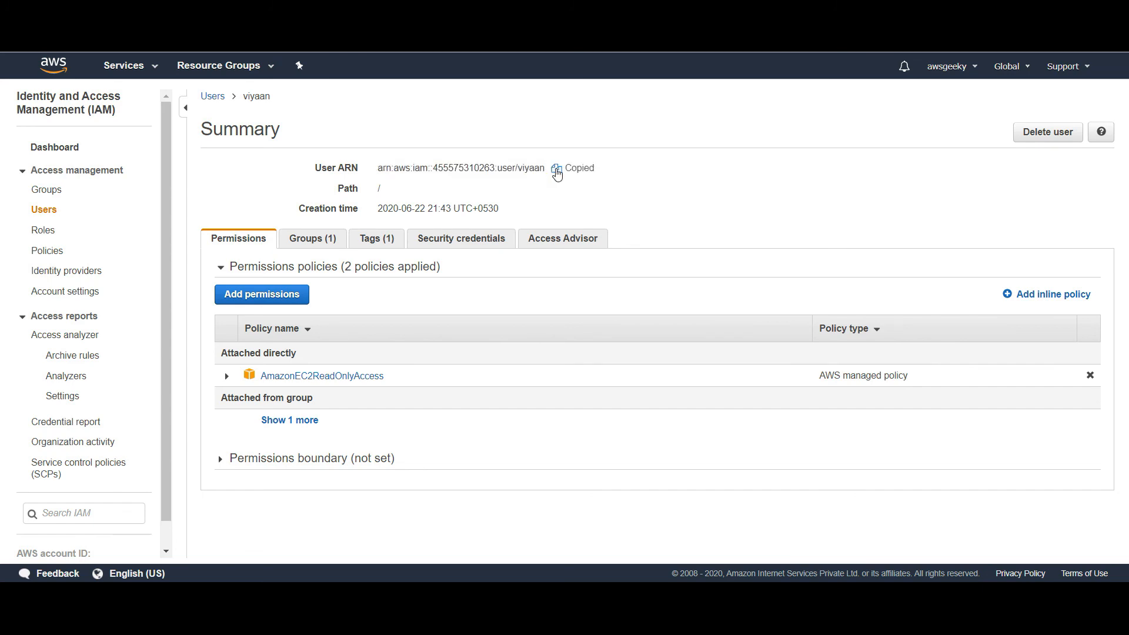
pyautogui.click(39, 231)
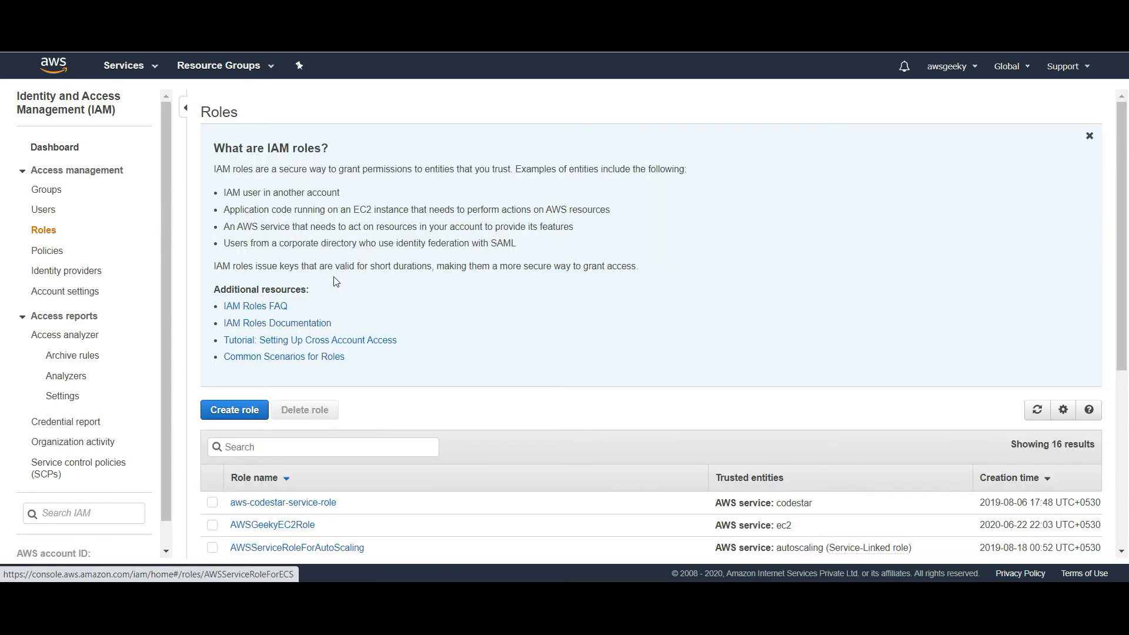
# In AWSGeekyEC2Role's trust policy, replace ec2.amazonaws.com with the copied user ARN and try saving
pyautogui.click(278, 528)
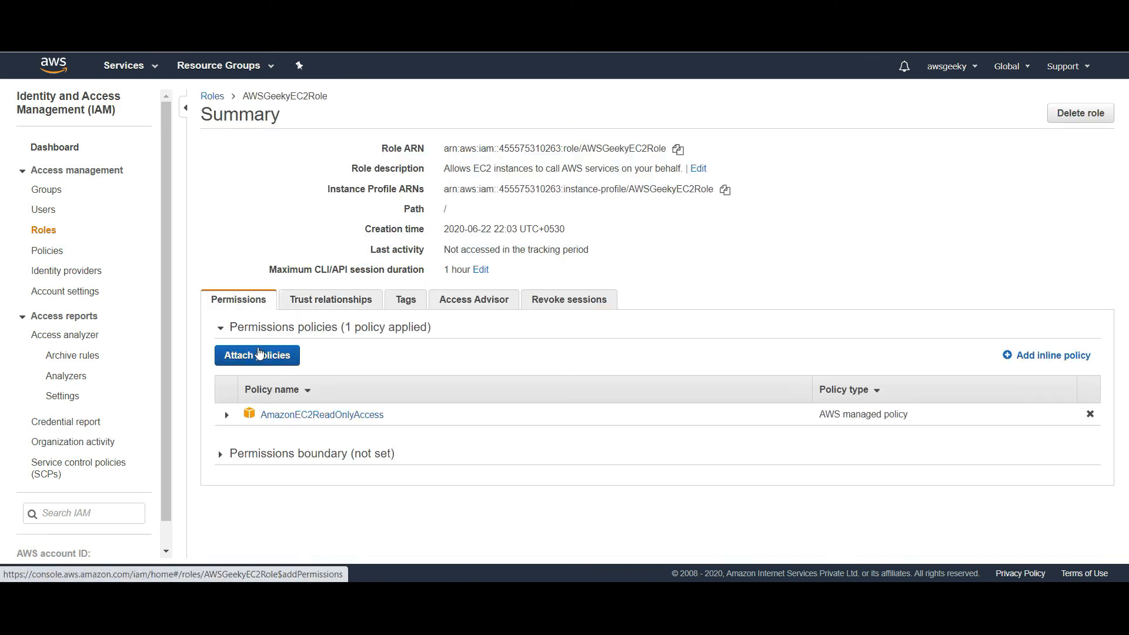
pyautogui.click(345, 298)
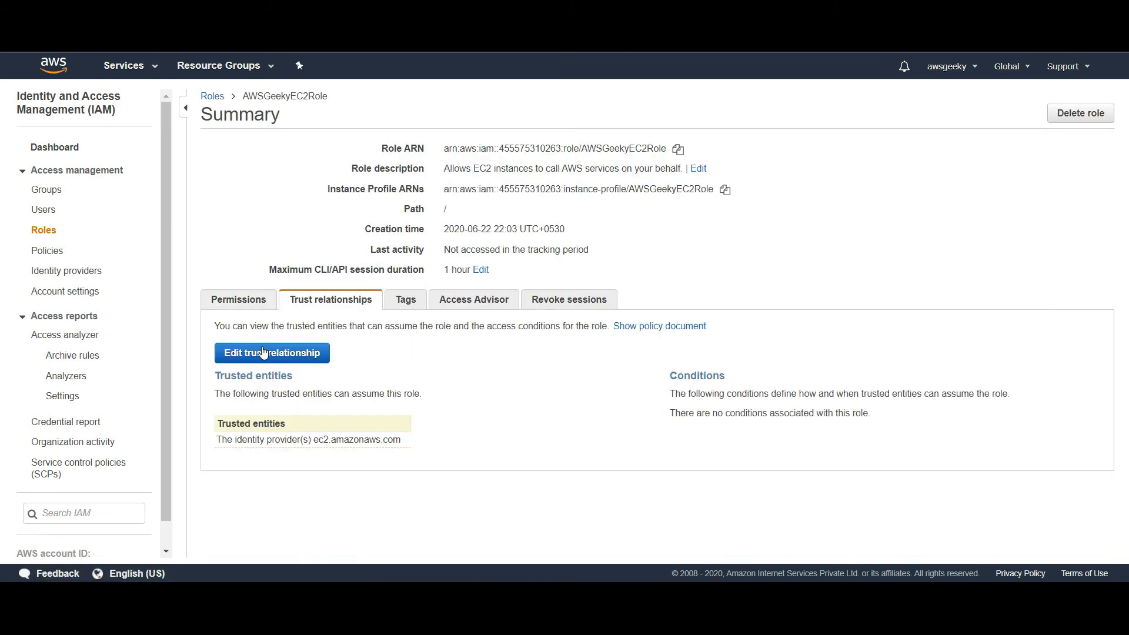
pyautogui.click(264, 354)
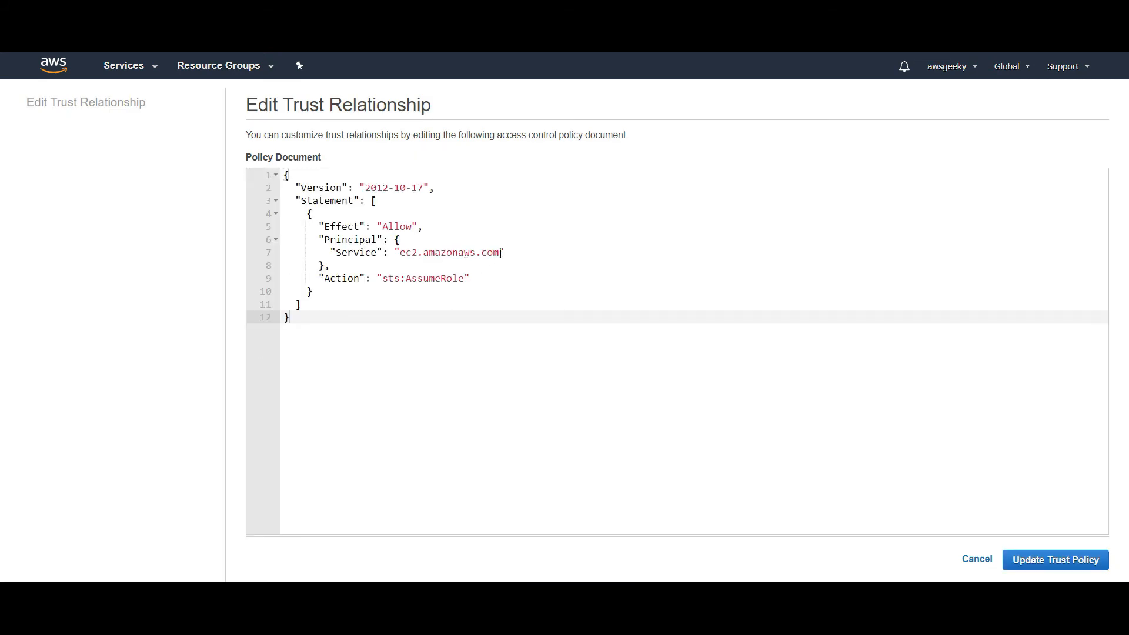
pyautogui.moveTo(500, 253); pyautogui.dragTo(400, 253)
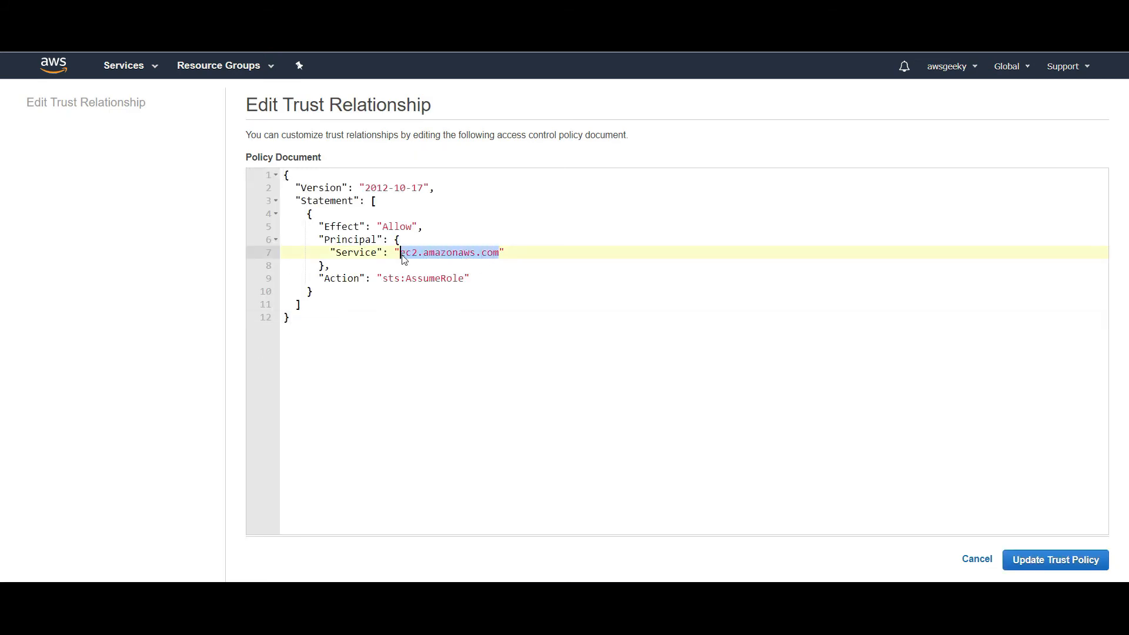
pyautogui.hotkey('ctrl', 'v')
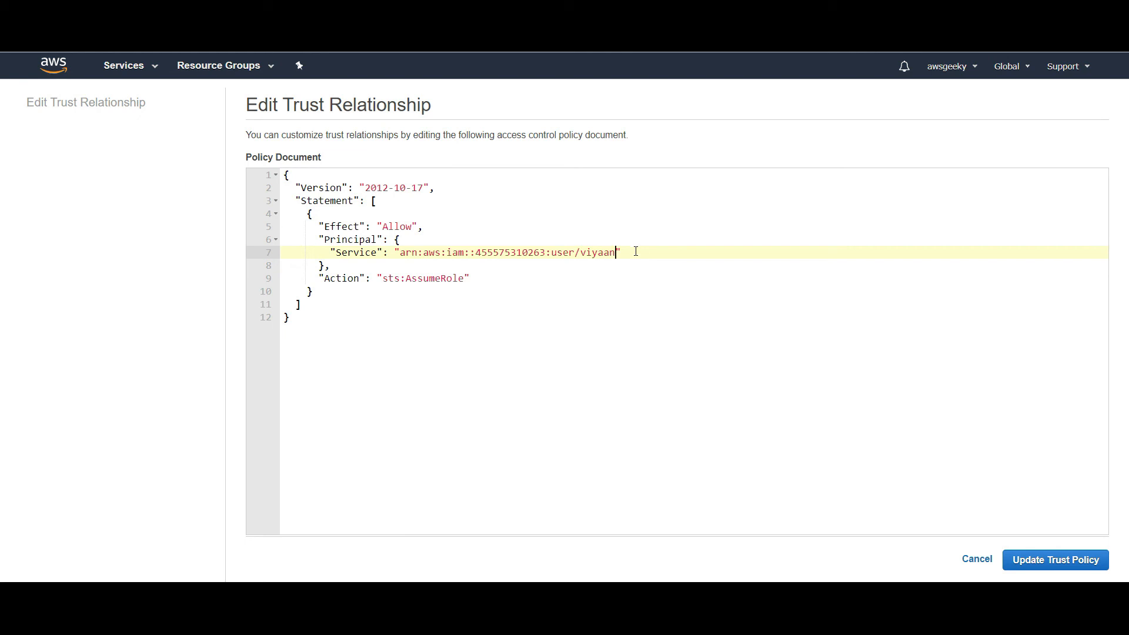
pyautogui.click(1072, 565)
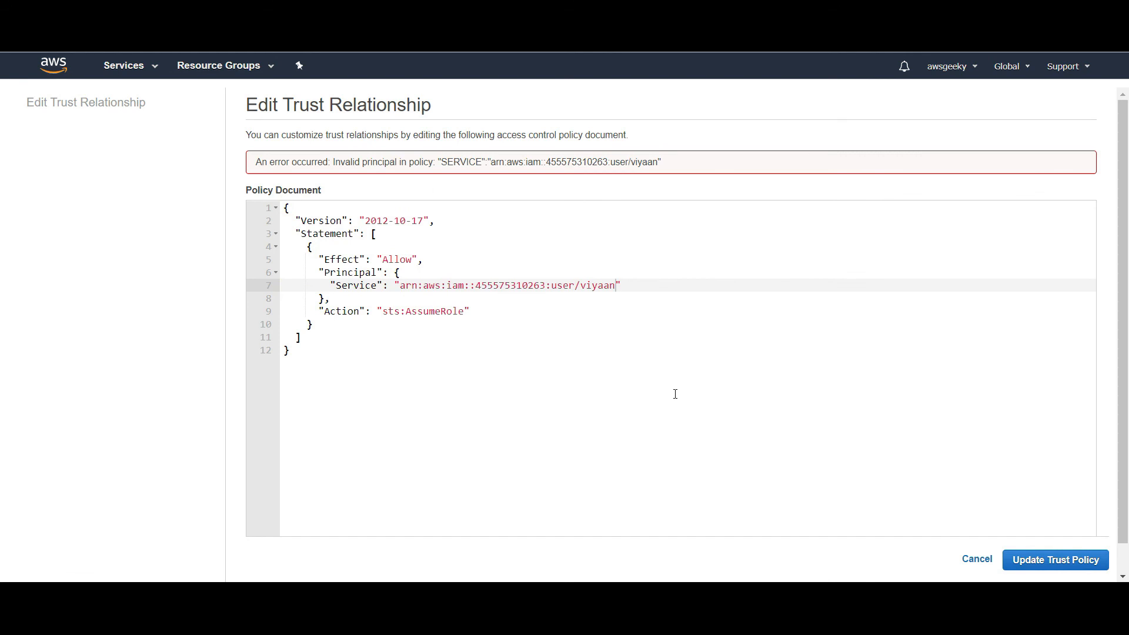
# Change the principal key from "Service" to "AWS" and save the trust policy
pyautogui.doubleClick(357, 288)
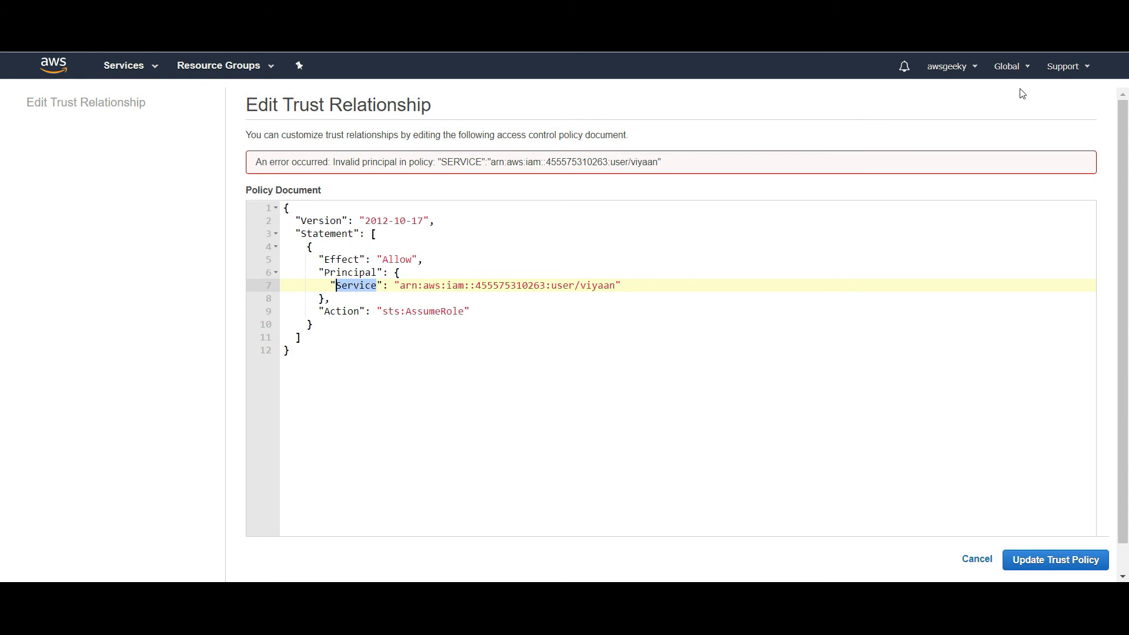
pyautogui.write('AWS')
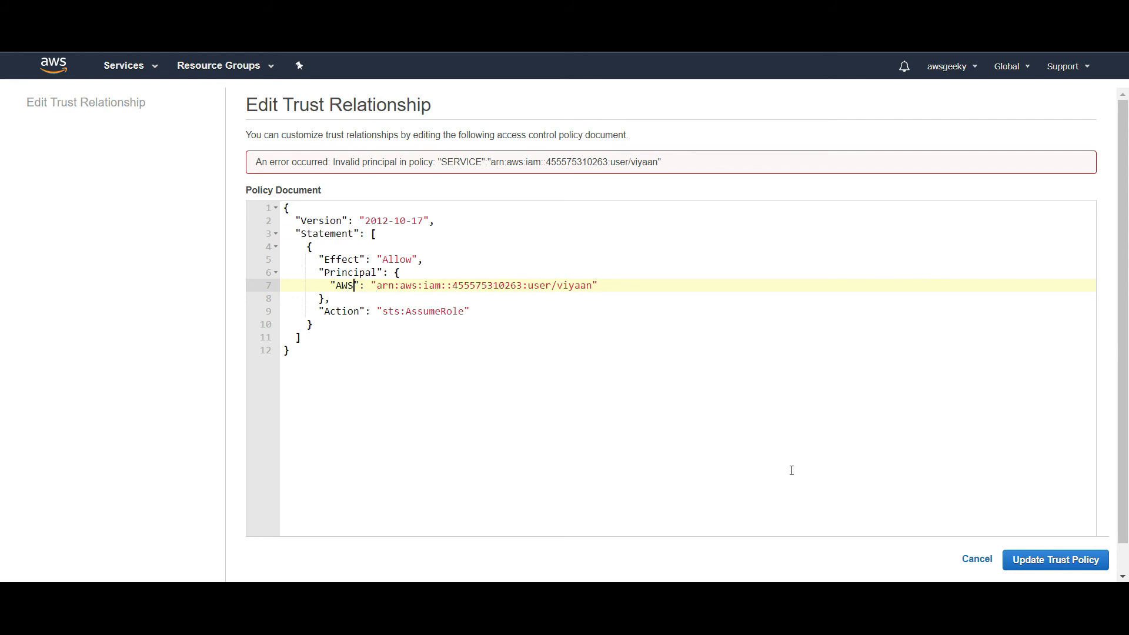
pyautogui.click(1057, 561)
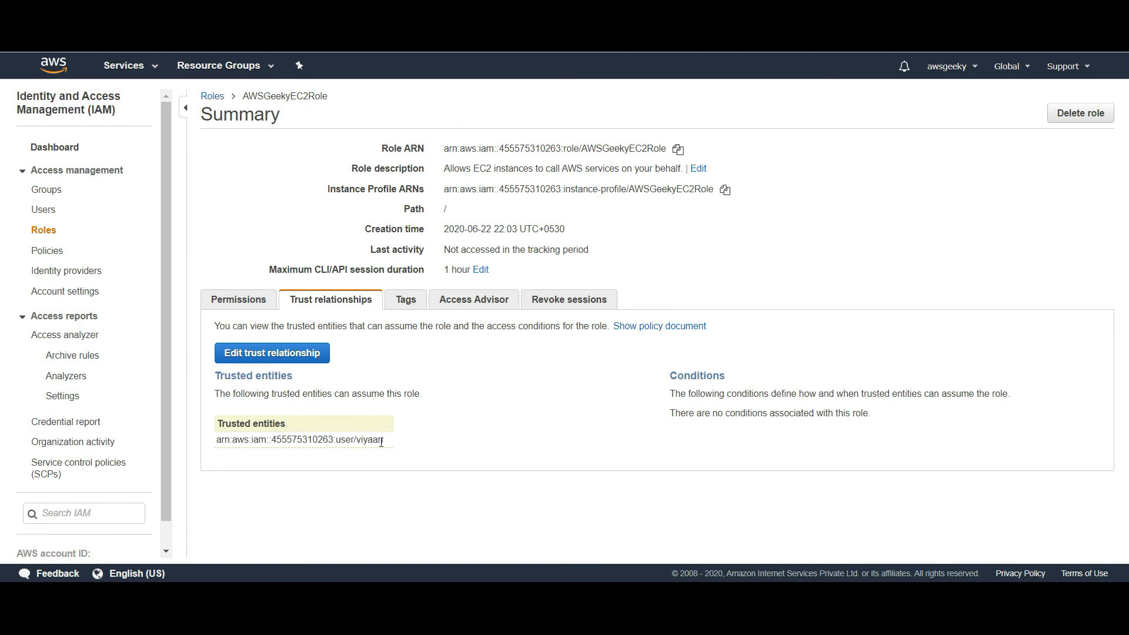
# Check the trusted entity shows the user ARN, then delete AWSGeekyEC2Role with confirmation
pyautogui.moveTo(381, 441); pyautogui.dragTo(217, 437)
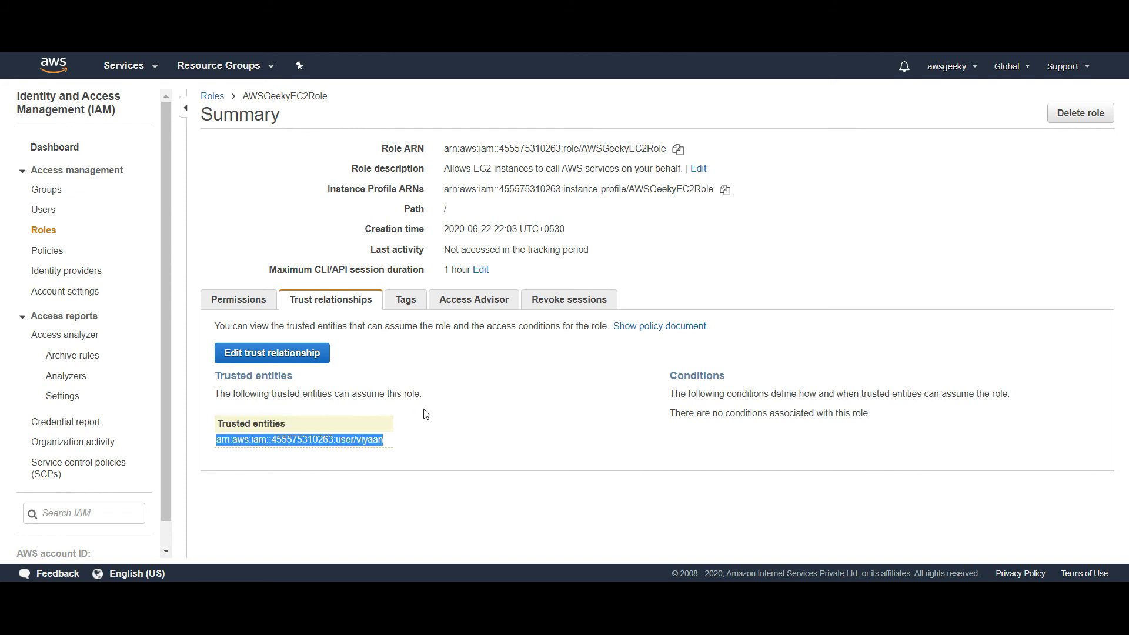
pyautogui.click(1074, 112)
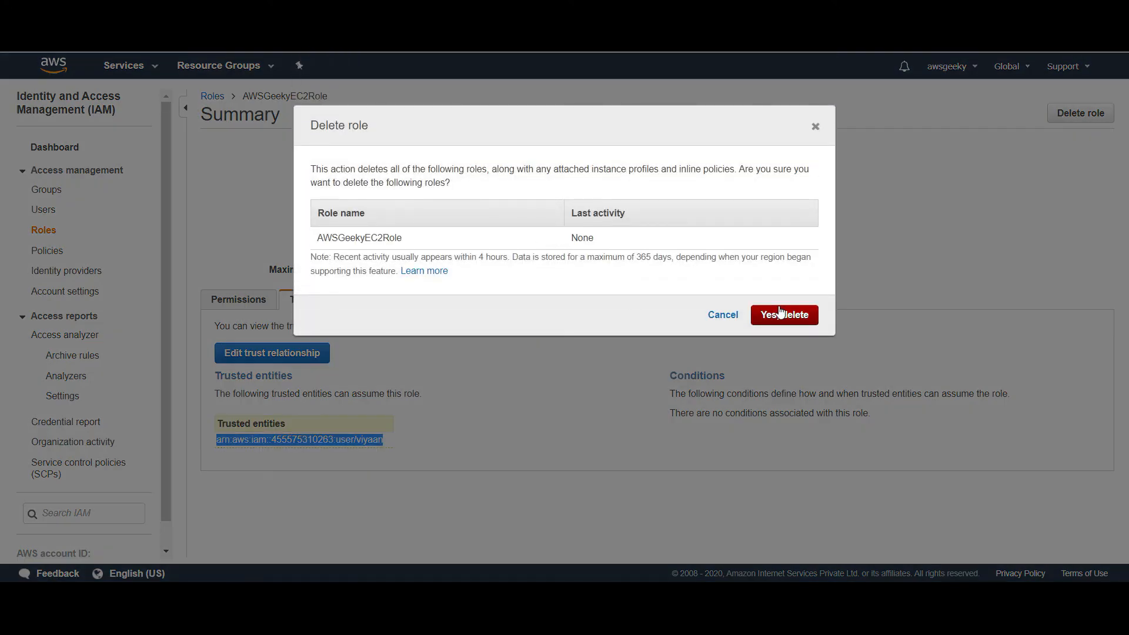
pyautogui.click(781, 312)
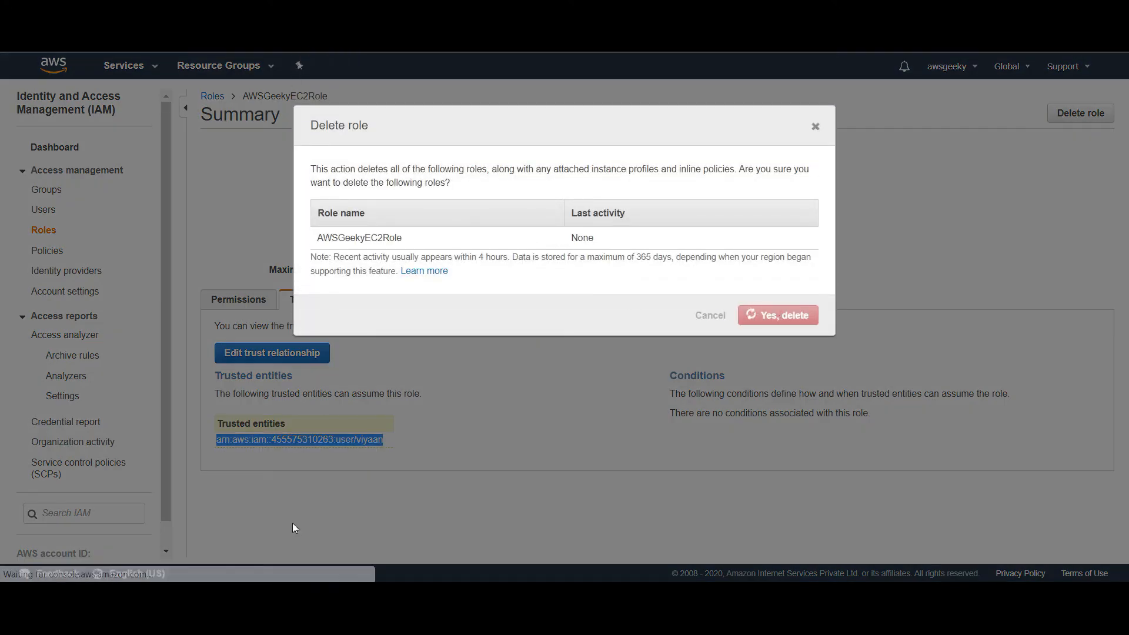